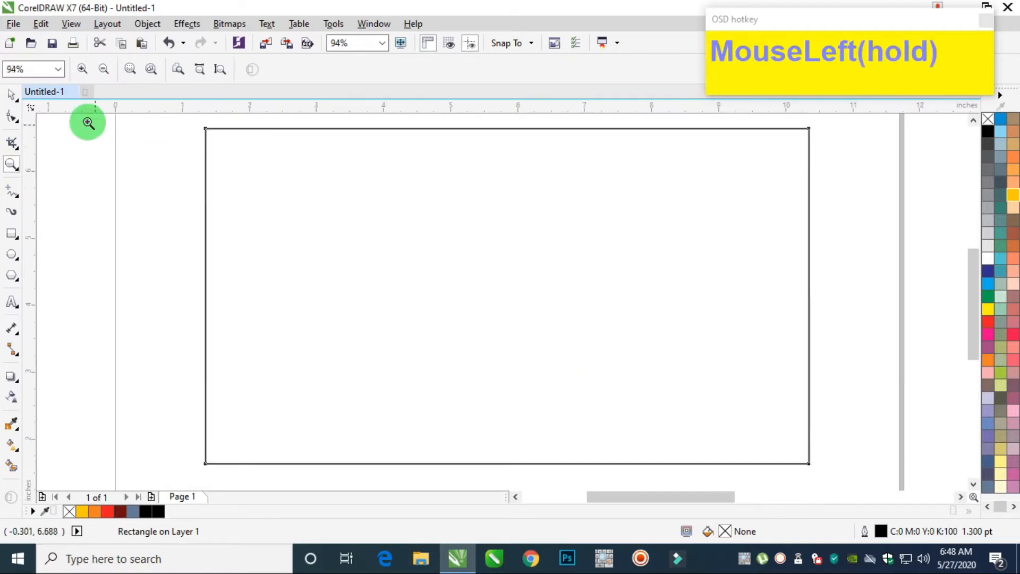
- Fill the rectangle with red (C0 M100 Y100 K0) and remove its outline
click(11, 94)
click(187, 223)
click(594, 230)
click(986, 323)
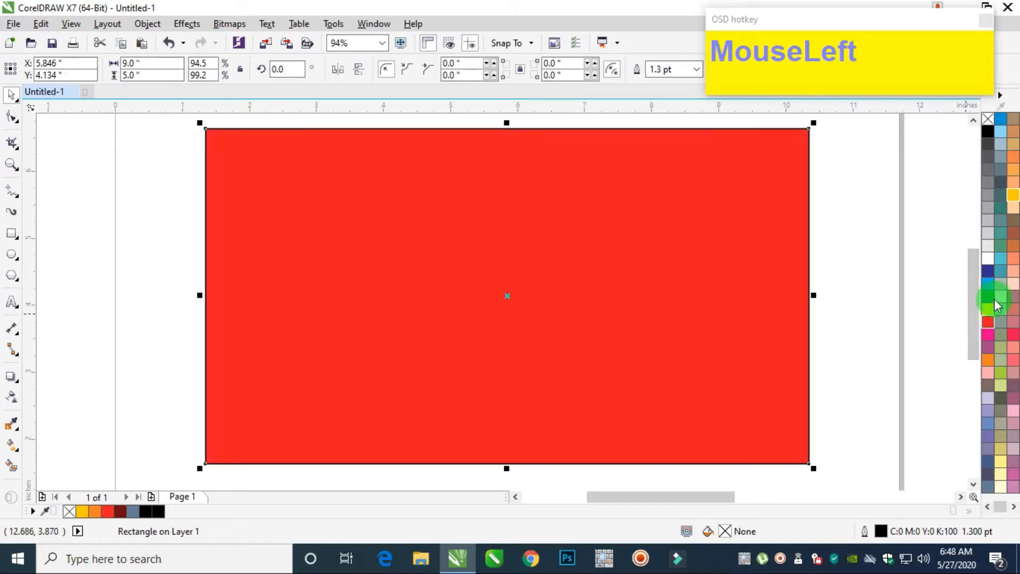
right_click(988, 119)
click(872, 199)
click(706, 218)
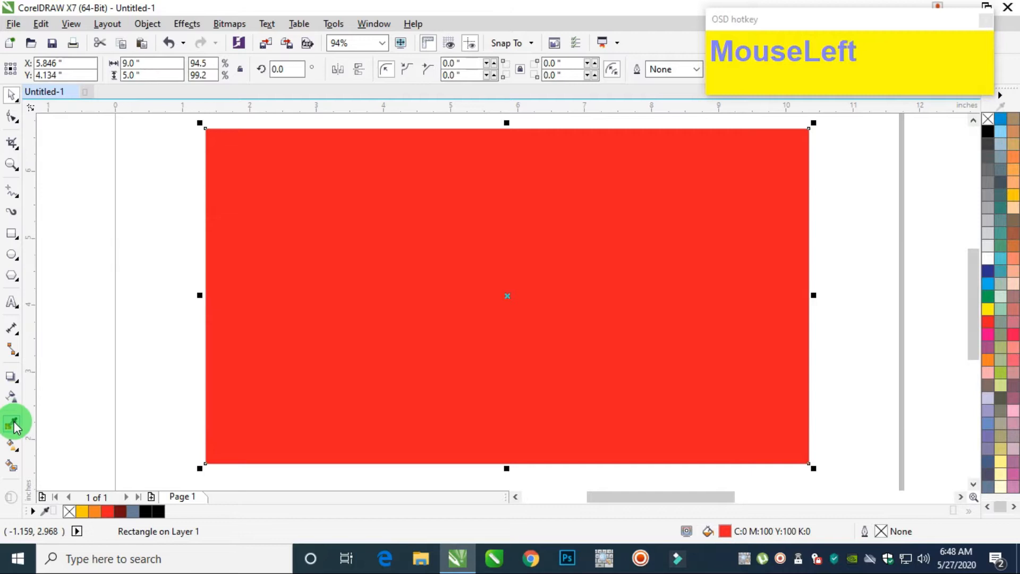
- Apply a horizontal linear fountain fill running from red at the rectangle's right edge to dark red (C29 M100 Y100 K38) near its left edge
click(13, 444)
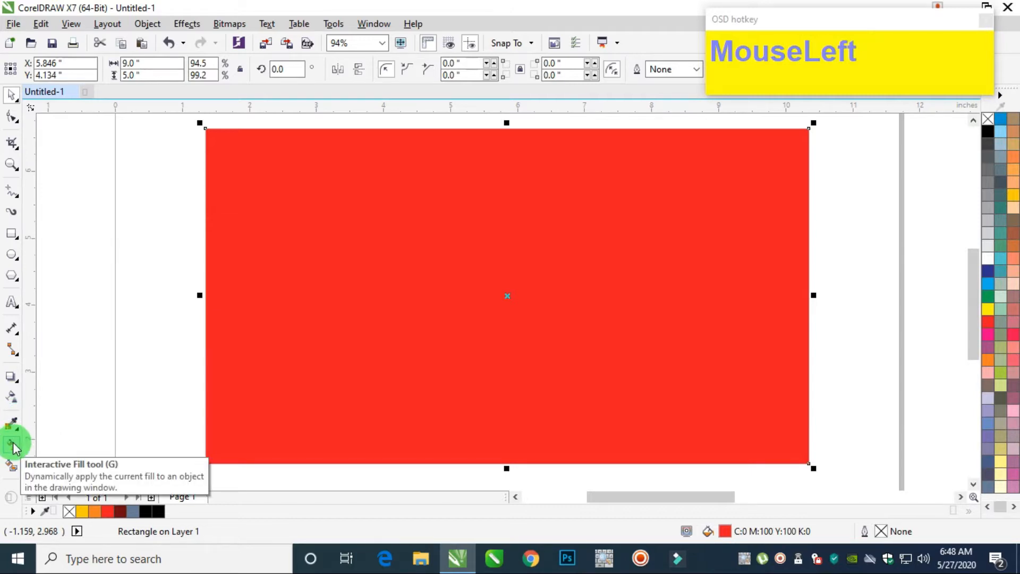
click(12, 444)
drag(811, 296, 251, 296)
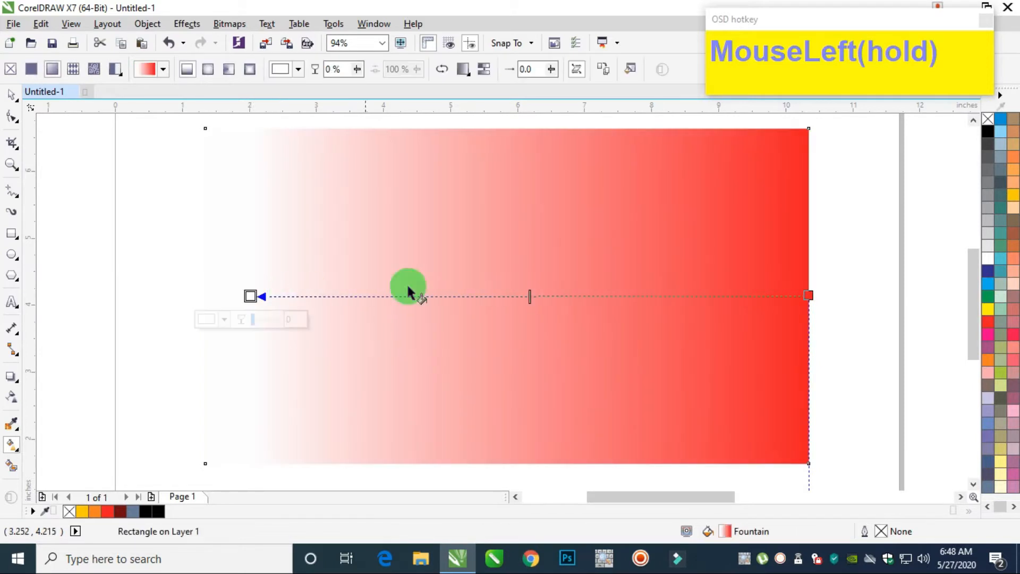
click(988, 321)
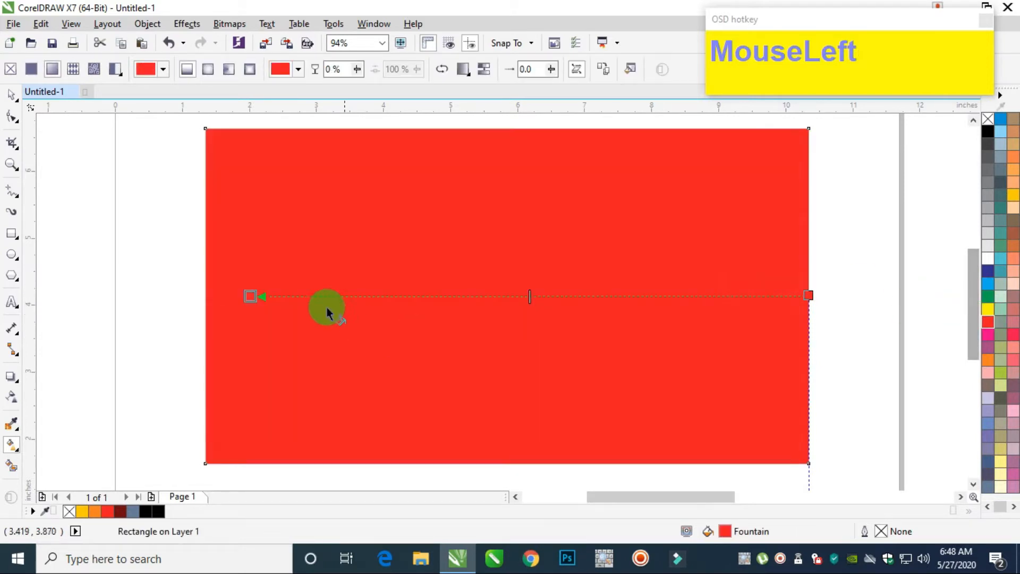
click(249, 295)
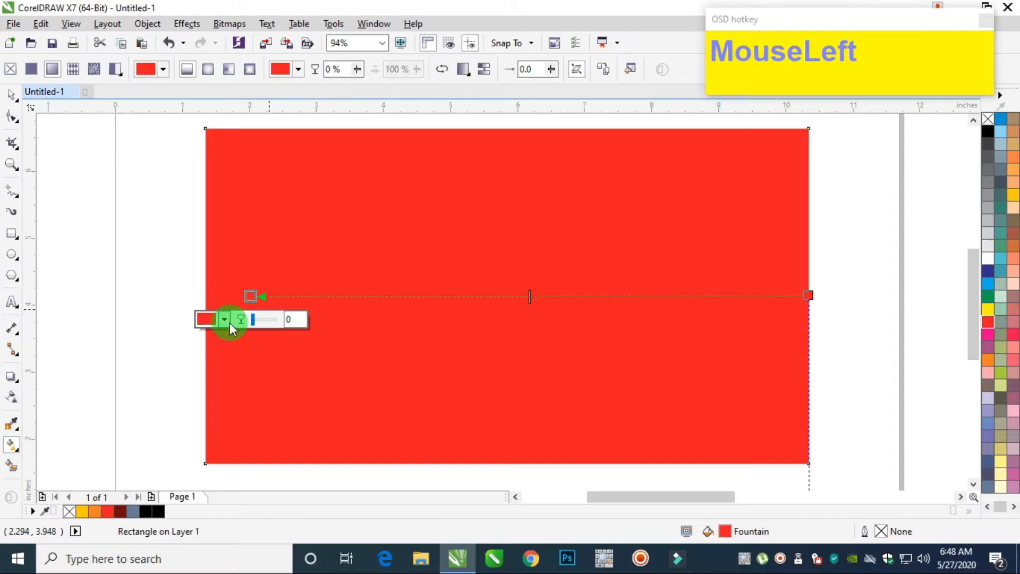
click(224, 319)
drag(273, 399, 282, 424)
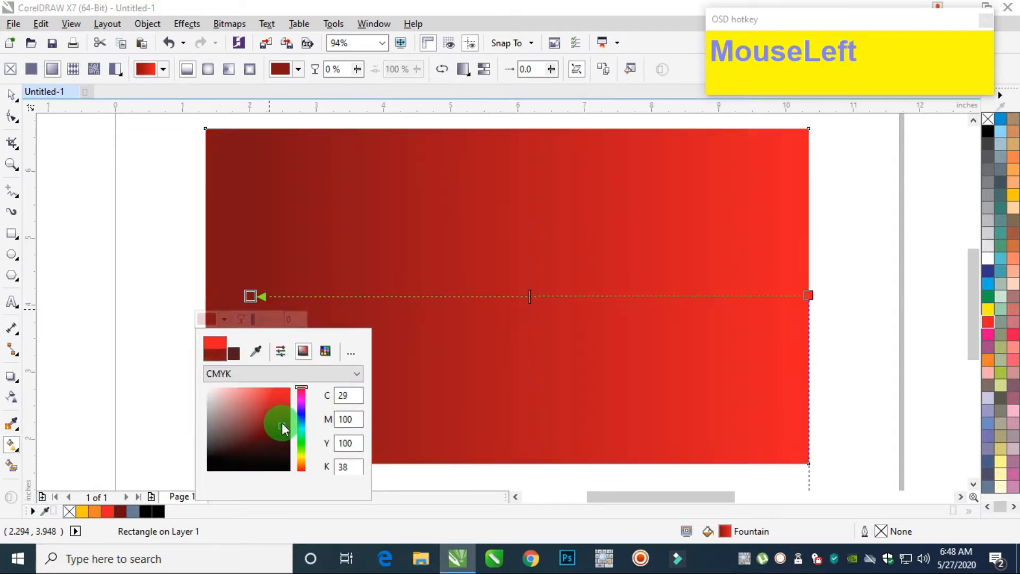
click(281, 424)
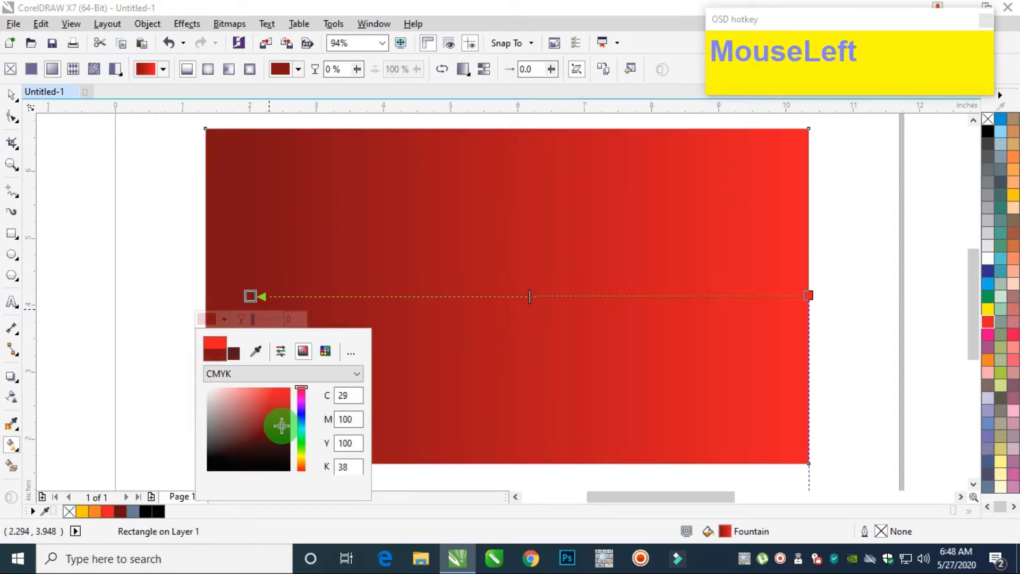
- Add a red colour stop to the gradient at 76% and move the dark red end slightly inward
click(10, 96)
click(72, 182)
click(349, 257)
click(12, 441)
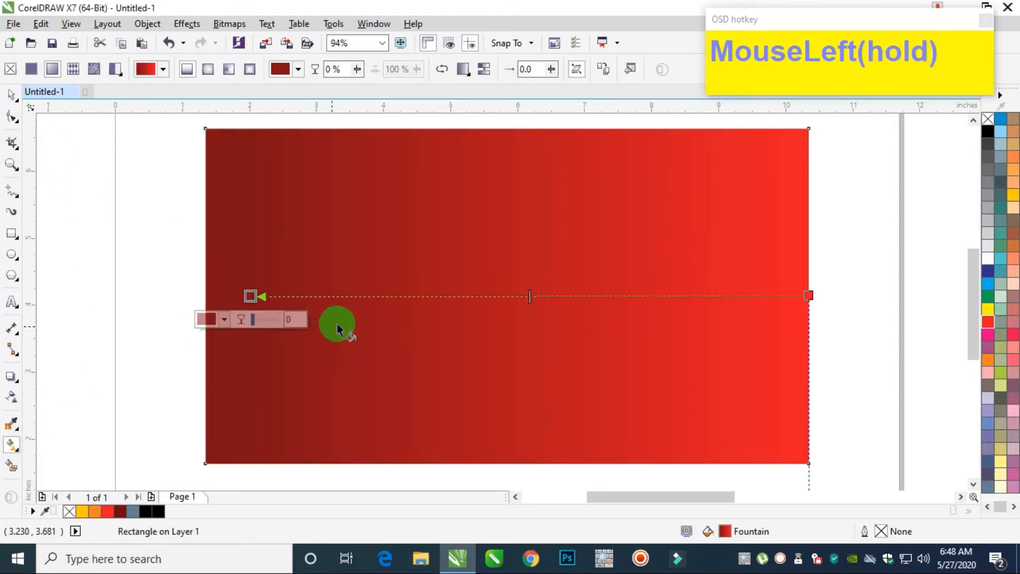
click(332, 332)
double_click(364, 296)
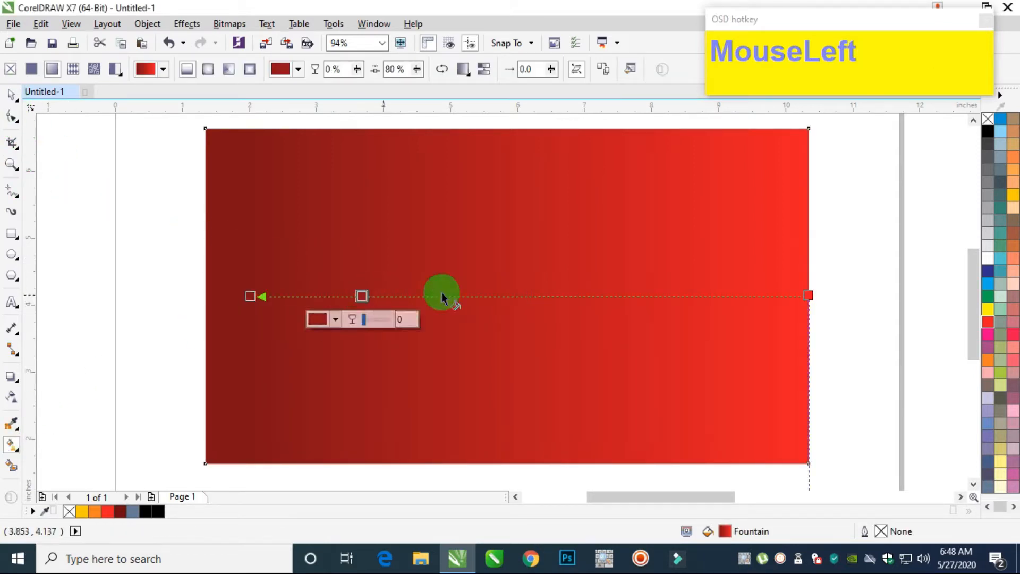
click(988, 322)
click(253, 296)
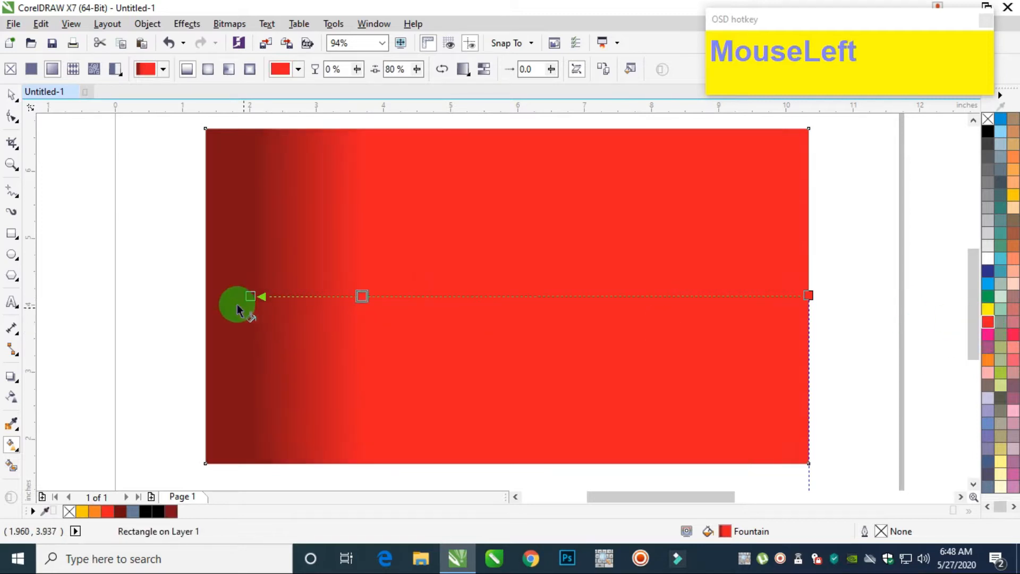
drag(255, 296, 375, 269)
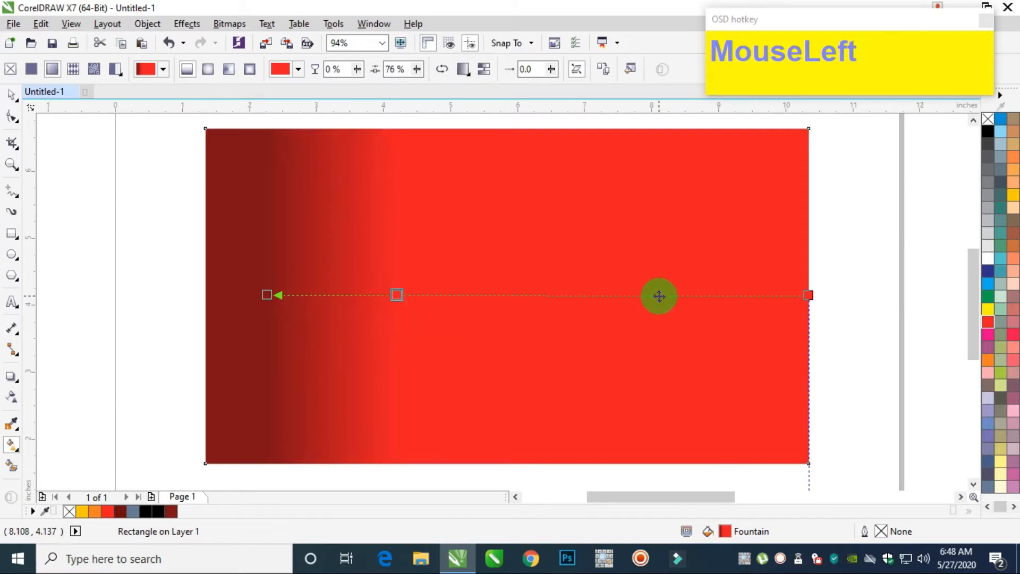
- Add an orange colour stop at 22% and move the gradient's red start slightly inside the rectangle's right edge
click(659, 296)
click(985, 359)
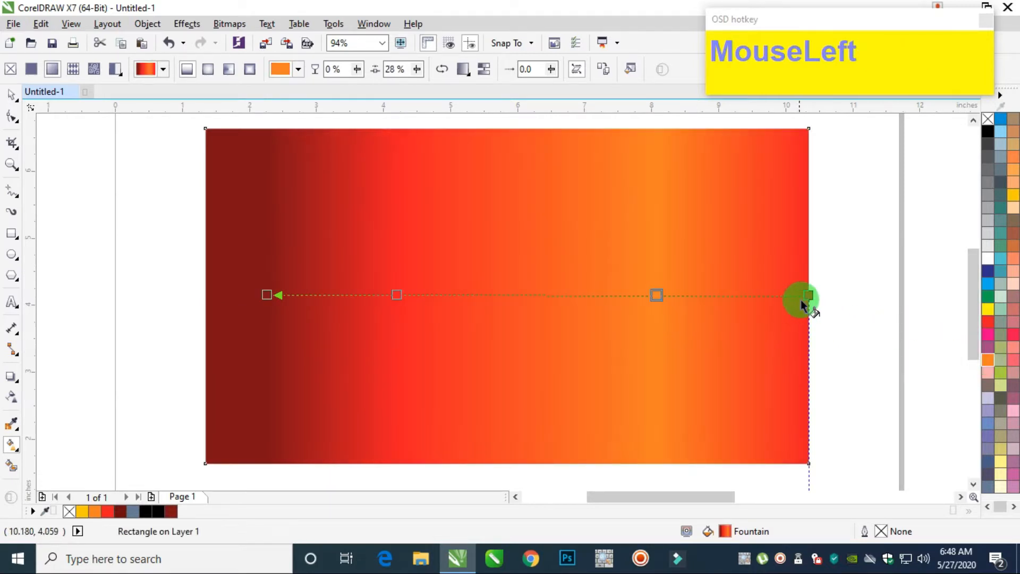
mouse_move(808, 294)
mouse_down()
mouse_move(850, 296)
mouse_move(795, 296)
mouse_up()
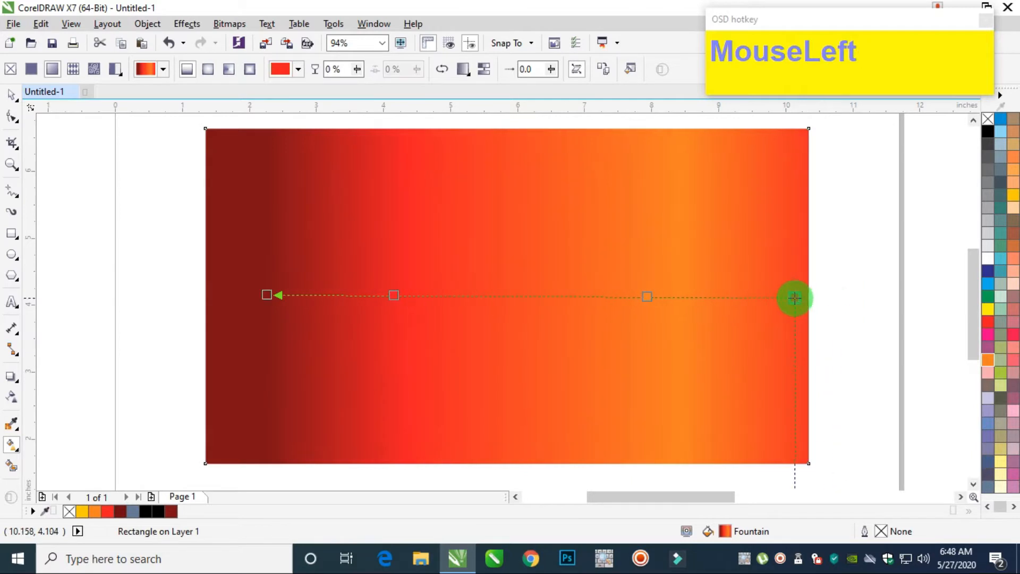
click(656, 296)
drag(645, 296, 678, 296)
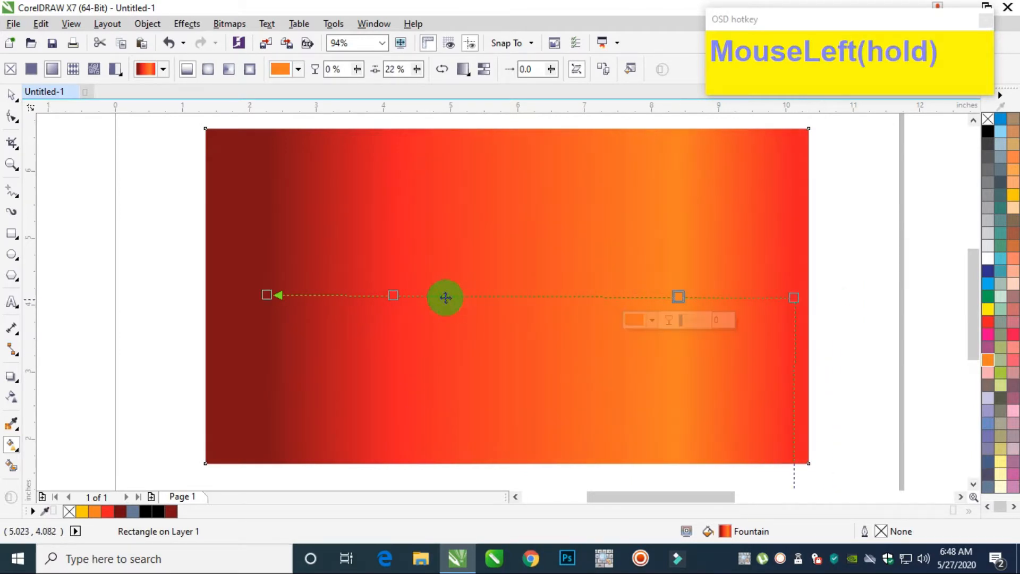
- Move the gradient's dark red end close to the rectangle's left edge and shift the neighbouring red stop left with it, then deselect
double_click(417, 296)
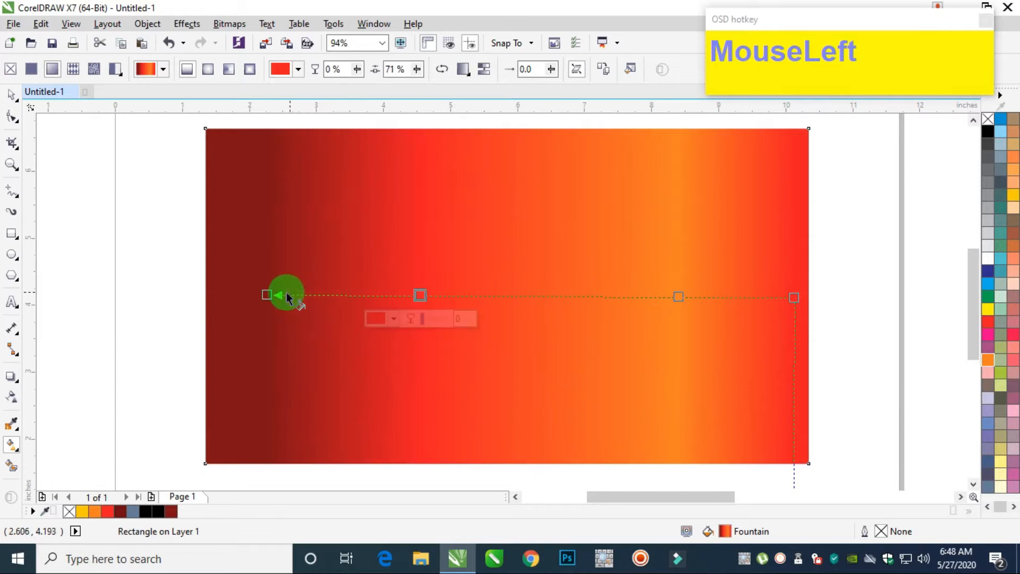
drag(266, 294, 287, 296)
click(427, 305)
click(12, 98)
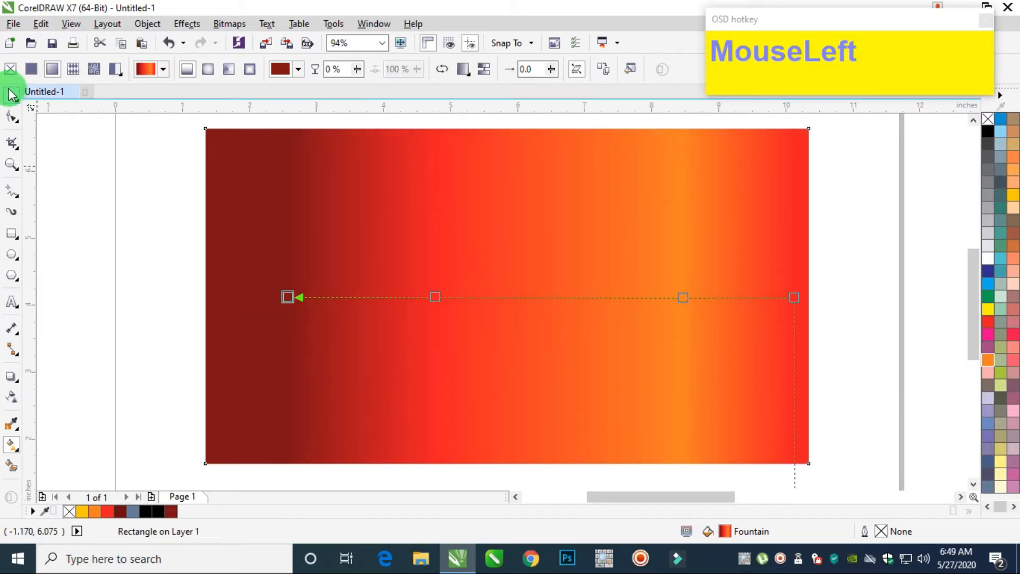
click(17, 428)
drag(289, 296, 221, 296)
drag(400, 298, 357, 295)
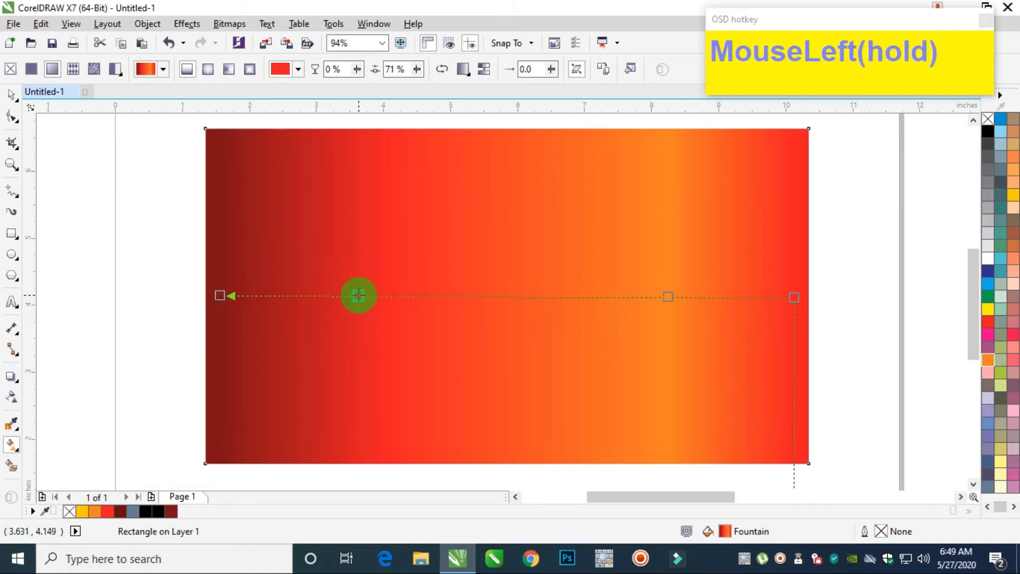
click(10, 96)
click(166, 215)
- Draw a circle about 9.31 inches in diameter overlapping most of the gradient rectangle and extending below it
scroll(166, 215, down, 3)
scroll(186, 222, up, 2)
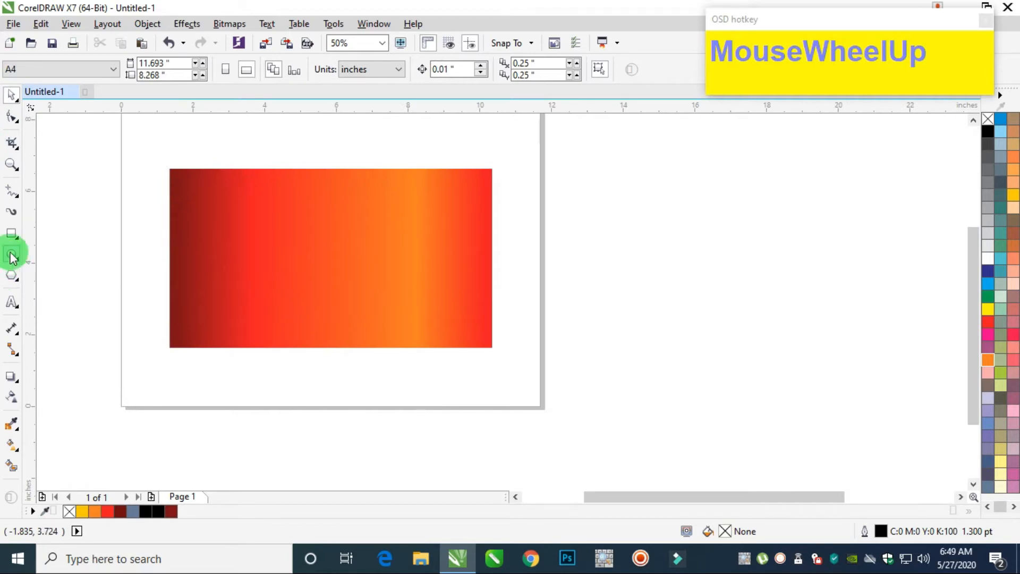
click(11, 255)
drag(229, 140, 564, 420)
click(12, 95)
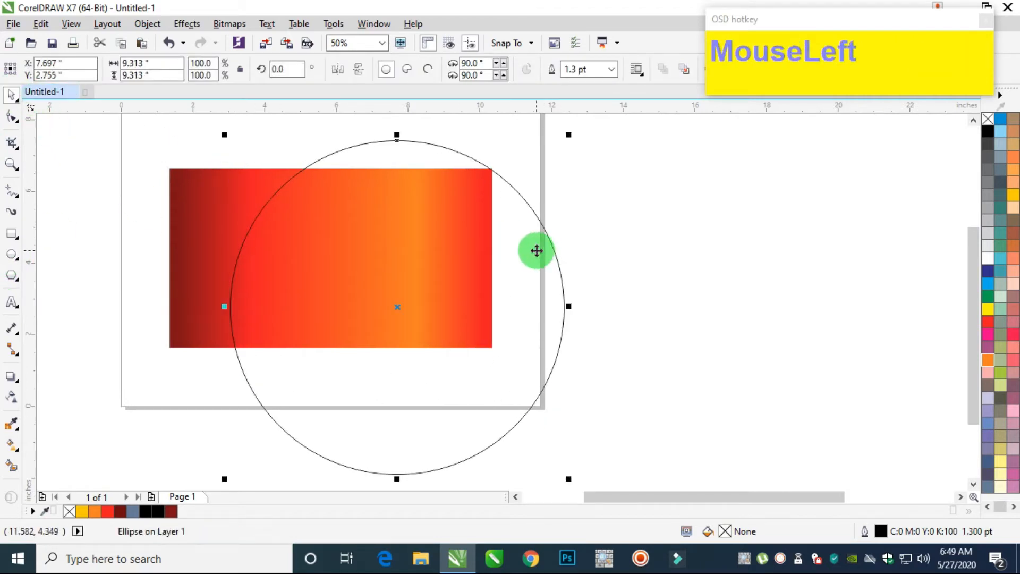
- Duplicate the circle and place the copy slightly lower and to the right, leaving a crescent between the two outlines
mouse_move(543, 244)
mouse_down()
mouse_move(527, 221)
mouse_move(558, 221)
mouse_move(555, 239)
mouse_up()
right_click(557, 223)
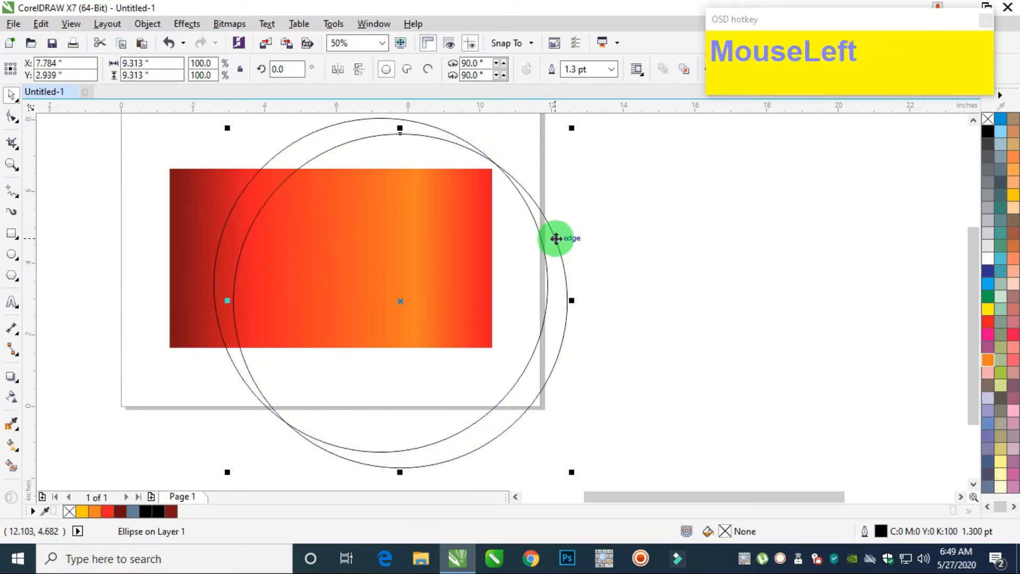
drag(559, 240, 561, 247)
click(642, 233)
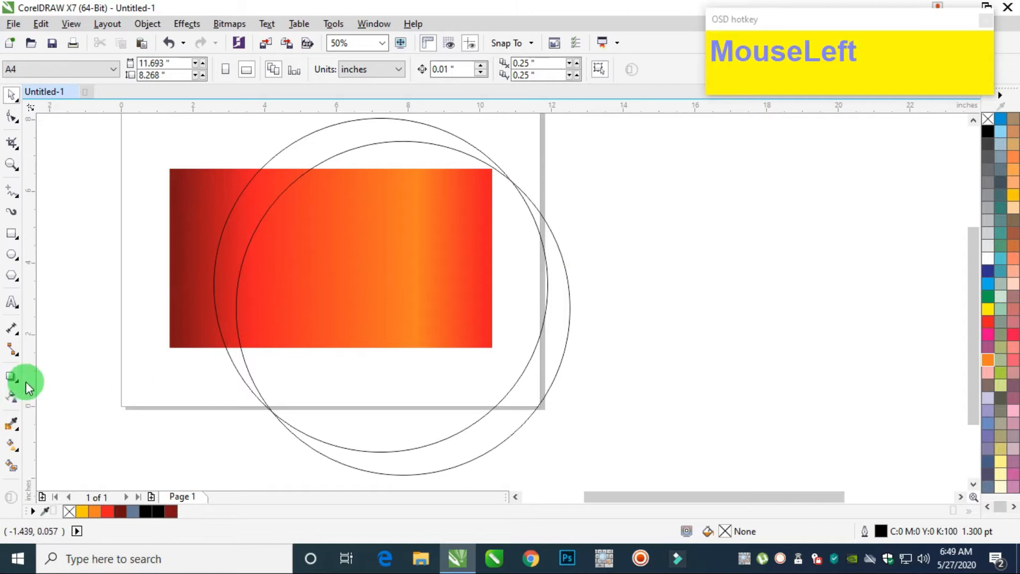
- Use Smart Fill to create a blue-grey shape from the crescent between the two circles inside the rectangle
click(11, 463)
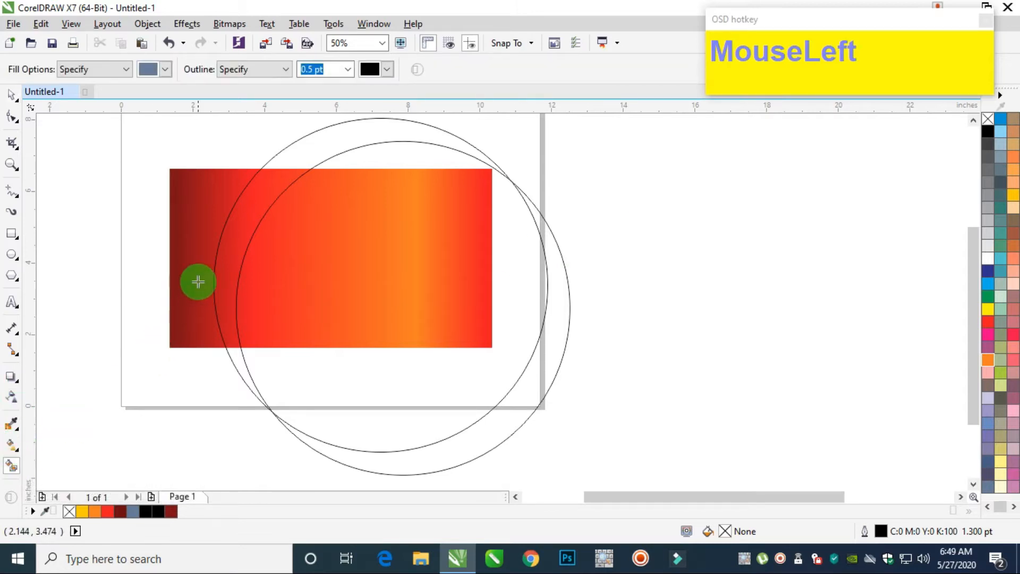
click(239, 239)
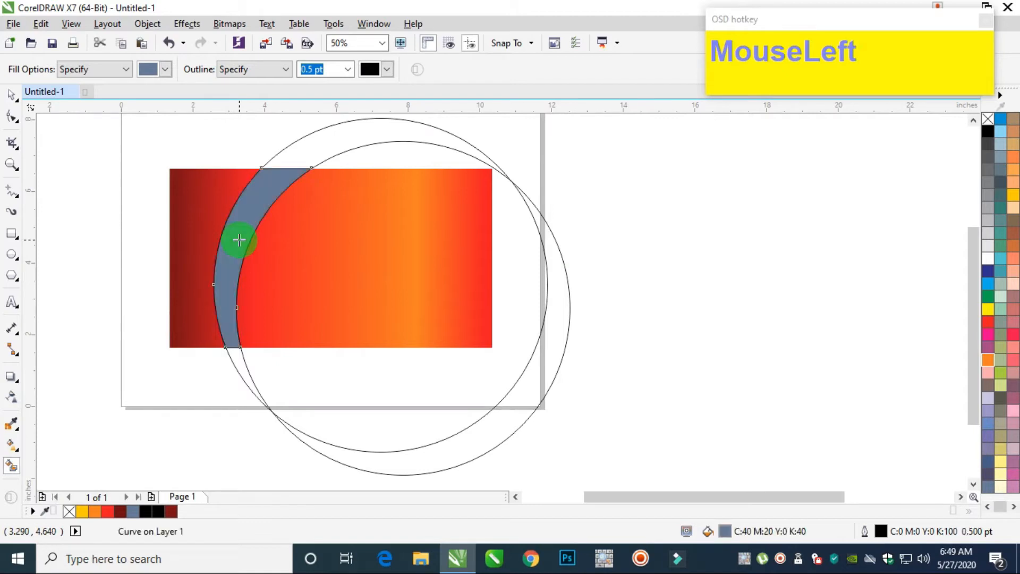
click(12, 94)
click(78, 166)
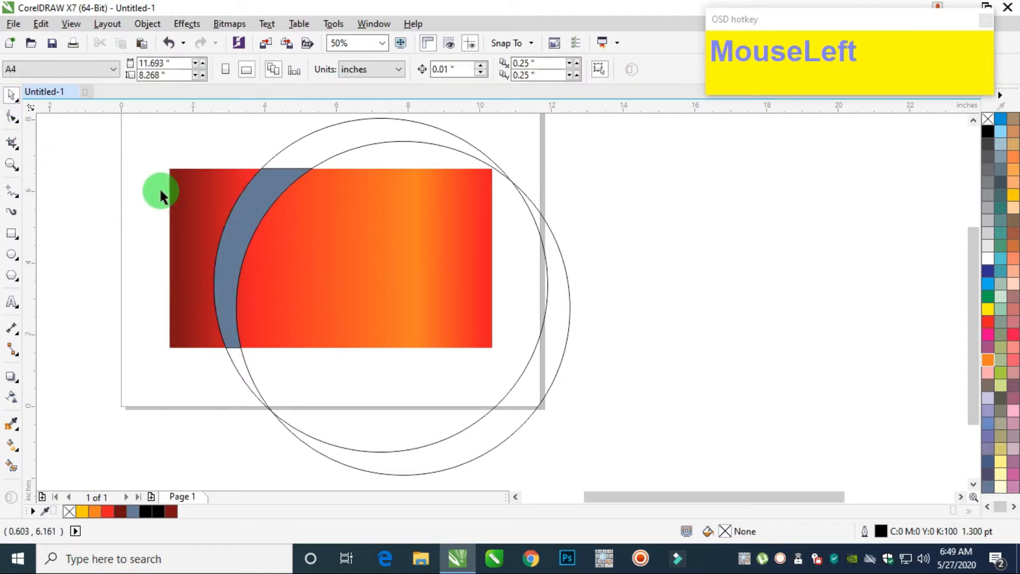
- Move both circles right across the rectangle and add a third offset copy, leaving two adjoining crescents between their left arcs
drag(541, 246, 614, 248)
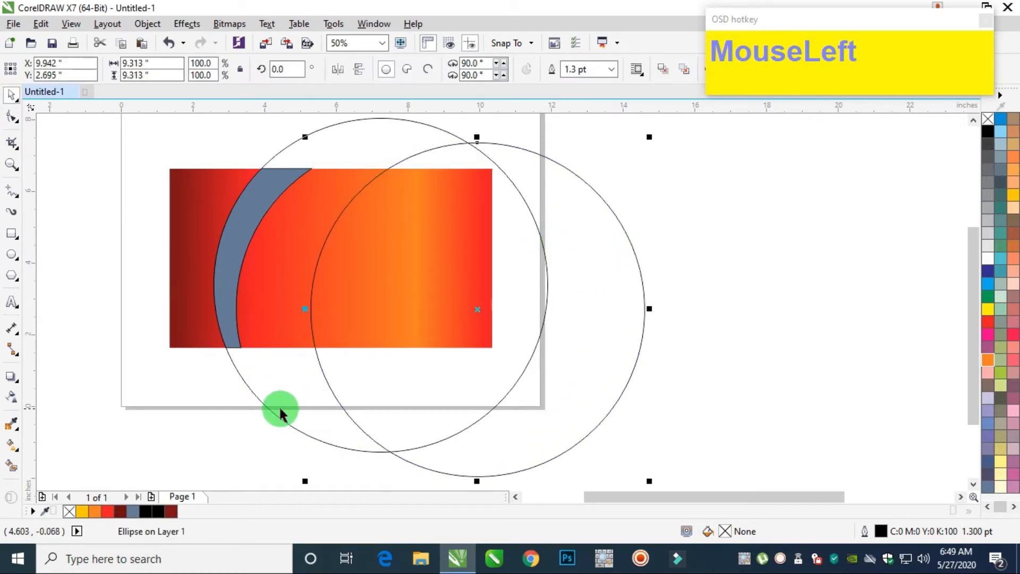
drag(268, 411, 391, 417)
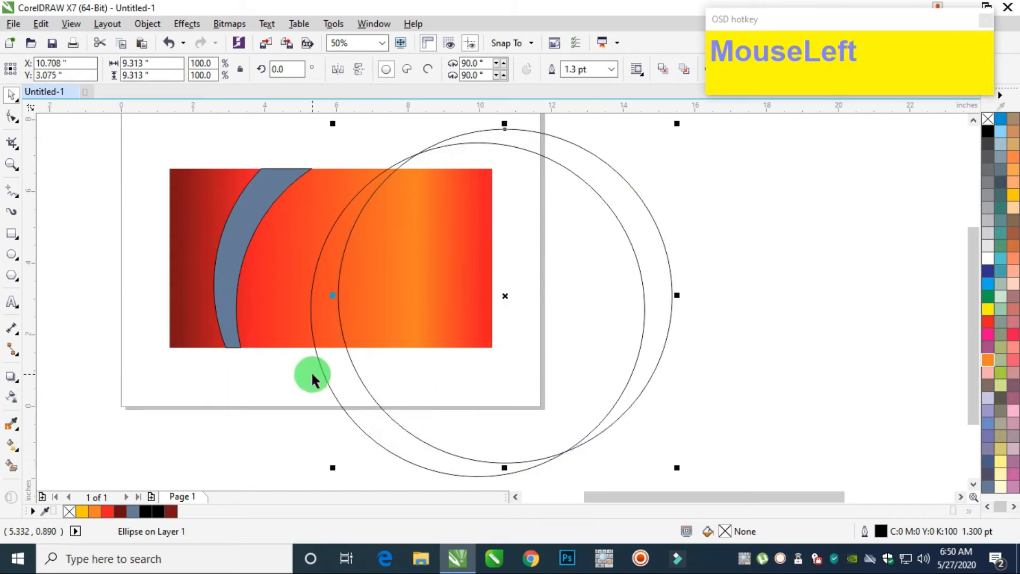
drag(356, 373, 389, 358)
right_click(383, 369)
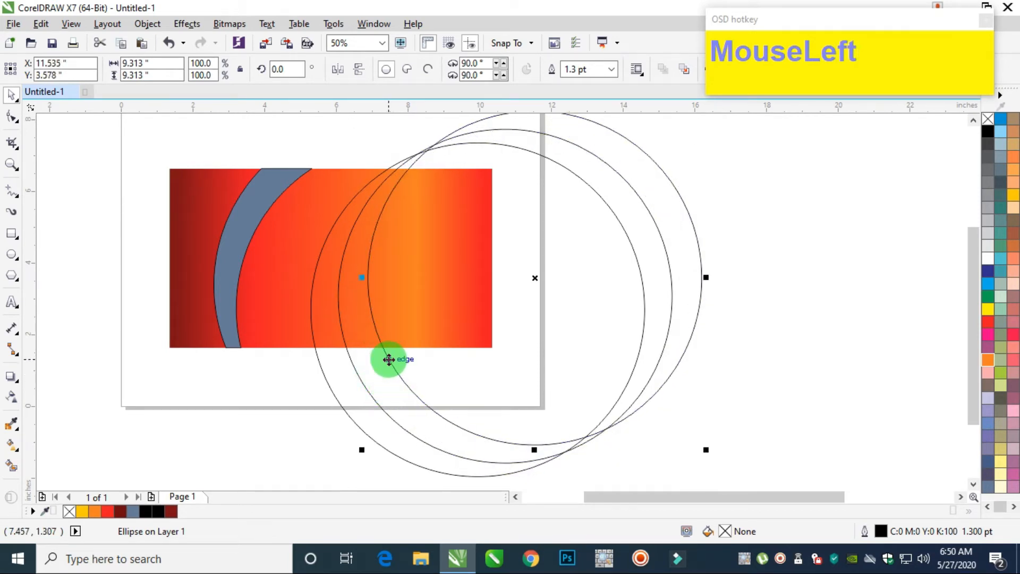
drag(389, 359, 377, 374)
click(514, 286)
drag(514, 285, 643, 295)
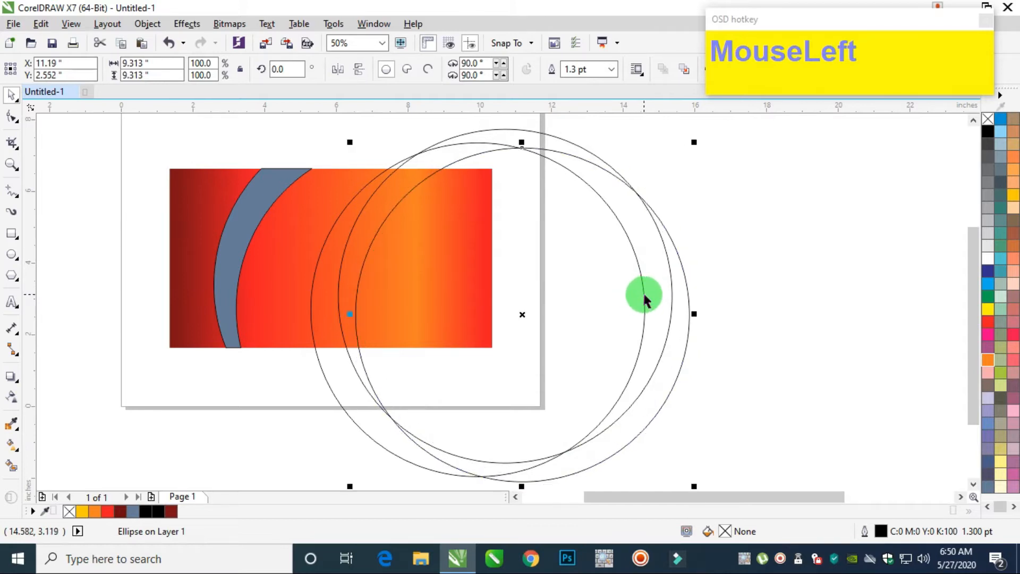
- Smart Fill the two adjoining crescents between the three circles inside the rectangle with blue-grey
click(13, 465)
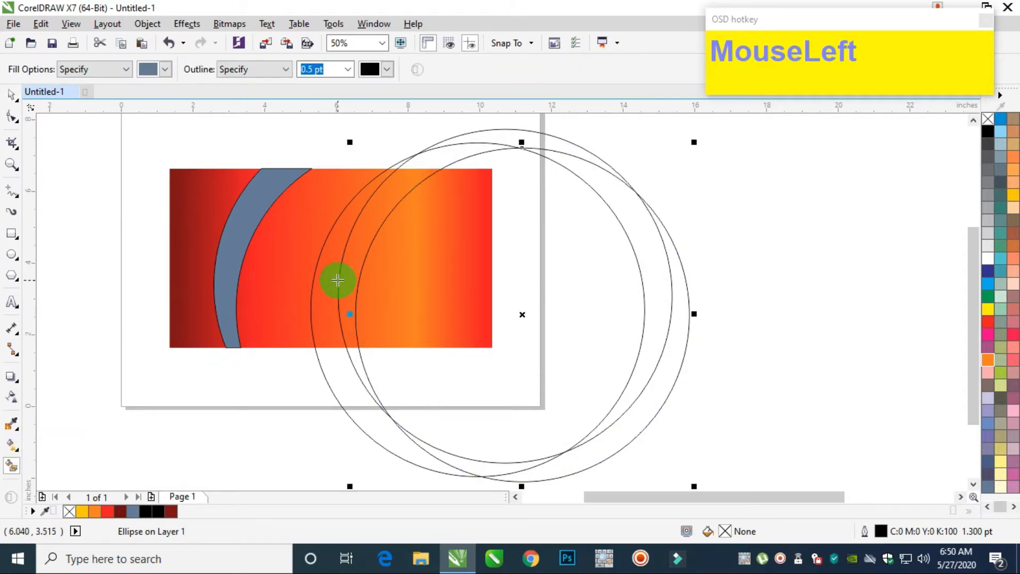
click(327, 282)
click(380, 216)
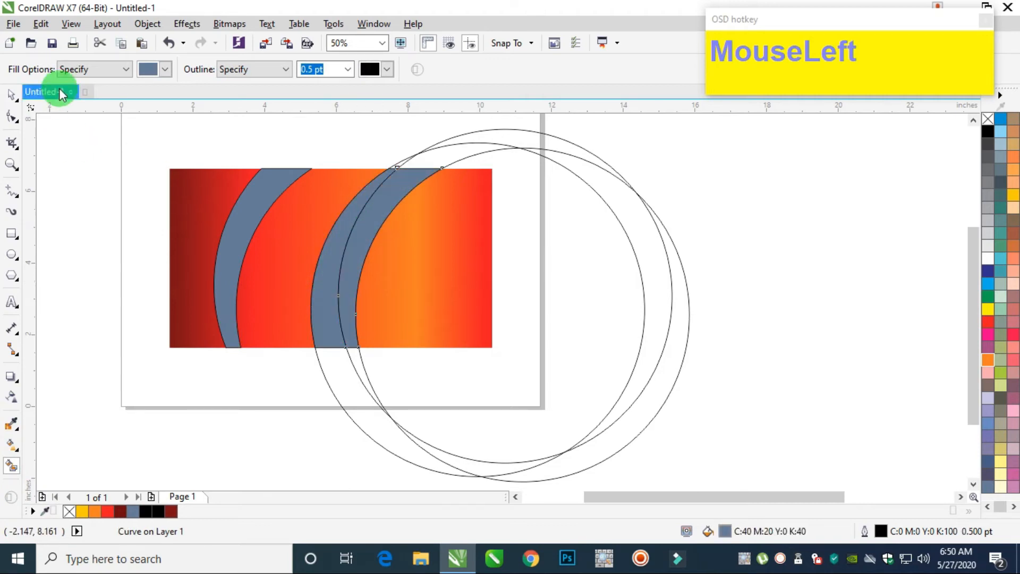
- Delete two of the three circle outlines, keeping the leftmost circle
click(9, 98)
click(715, 202)
drag(648, 202, 716, 207)
key(Delete)
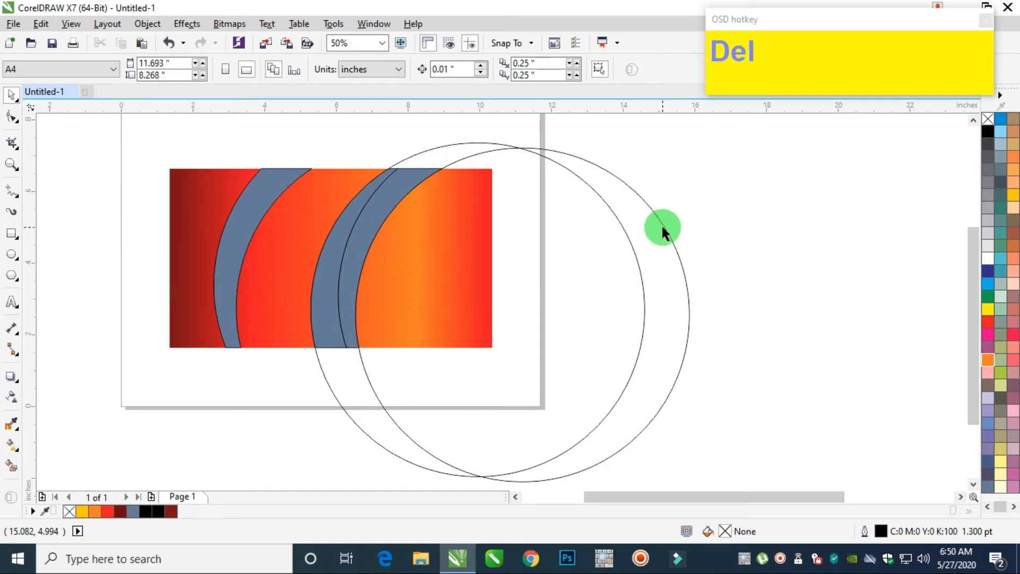
drag(662, 227, 757, 221)
key(Delete)
- Move the remaining circle right and place a duplicate slightly higher and to the right, crossing it over the rectangle's orange area
drag(622, 230, 682, 235)
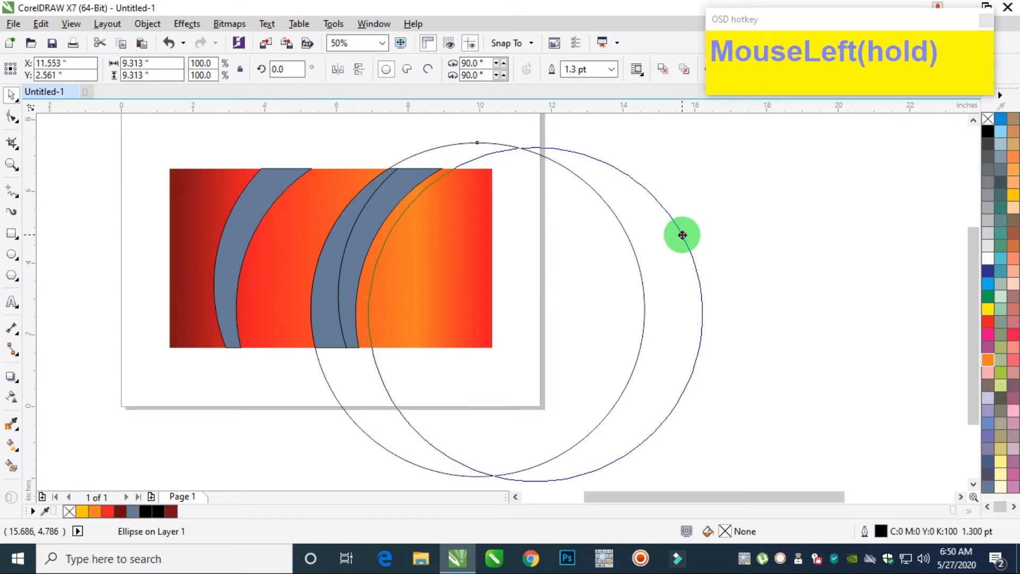
drag(682, 235, 702, 203)
right_click(706, 227)
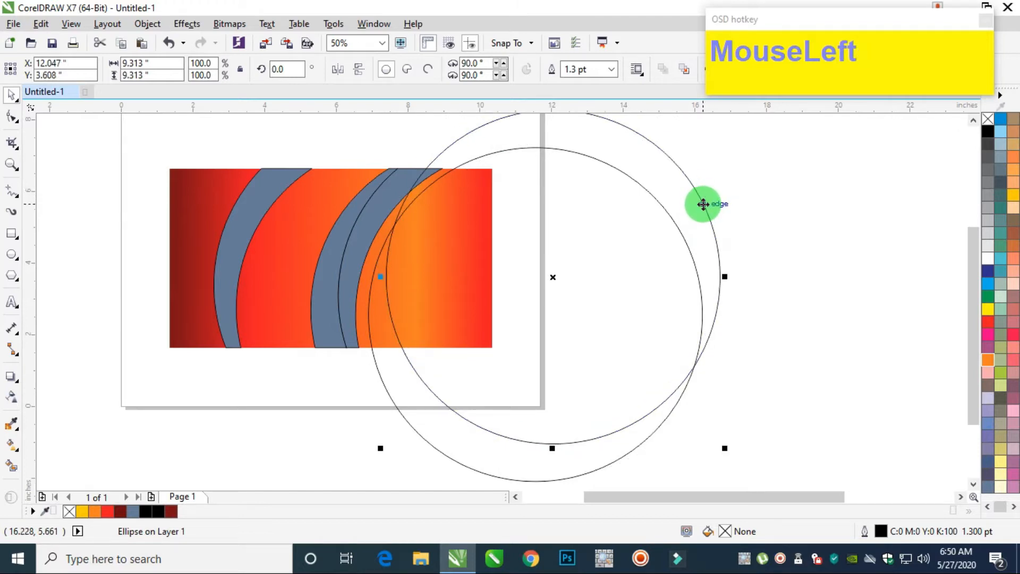
drag(702, 206, 699, 207)
click(767, 201)
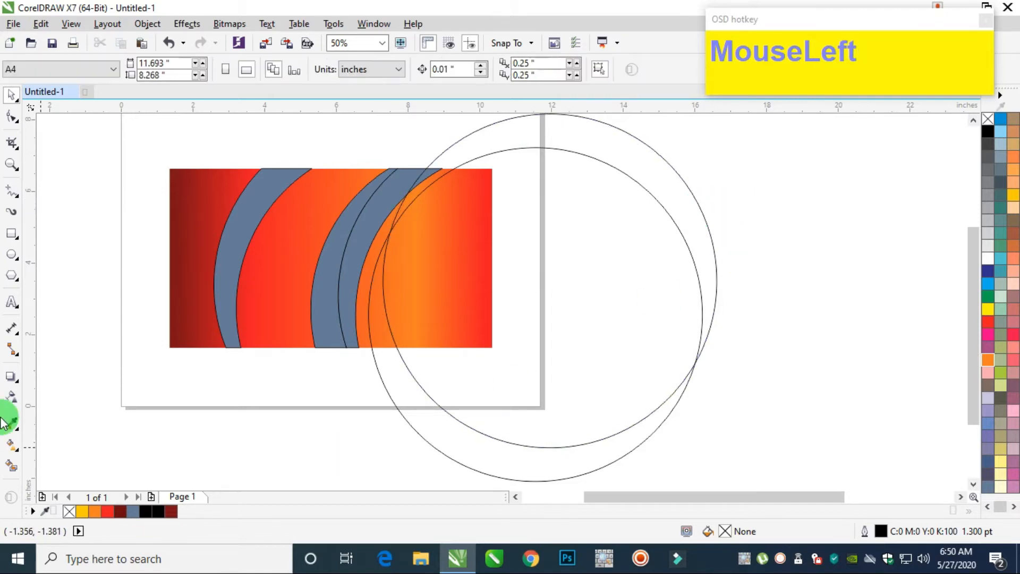
- Smart Fill the crescent between the two circles inside the rectangle with blue-grey and delete both circle outlines
click(12, 467)
click(380, 318)
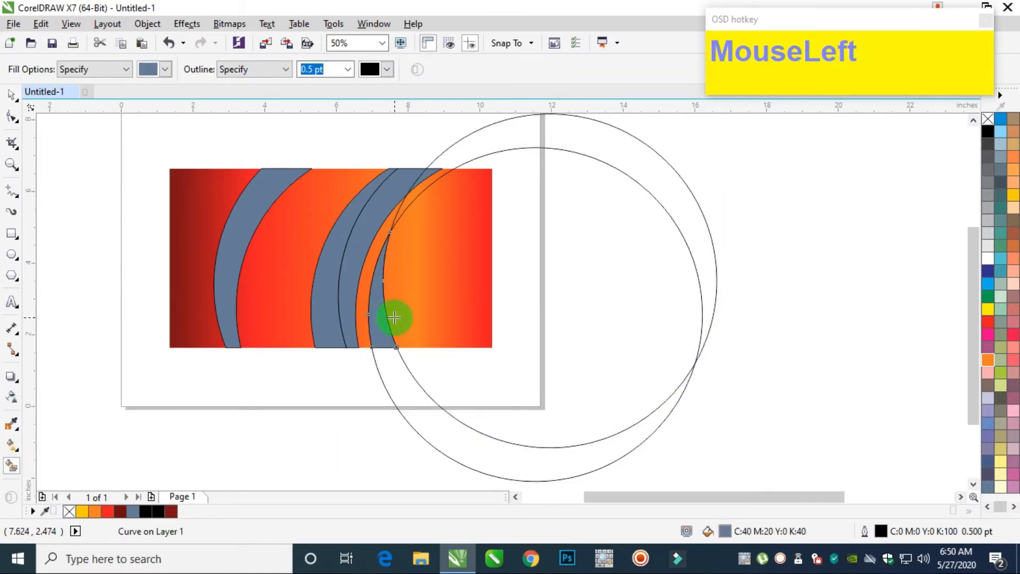
click(11, 98)
click(728, 176)
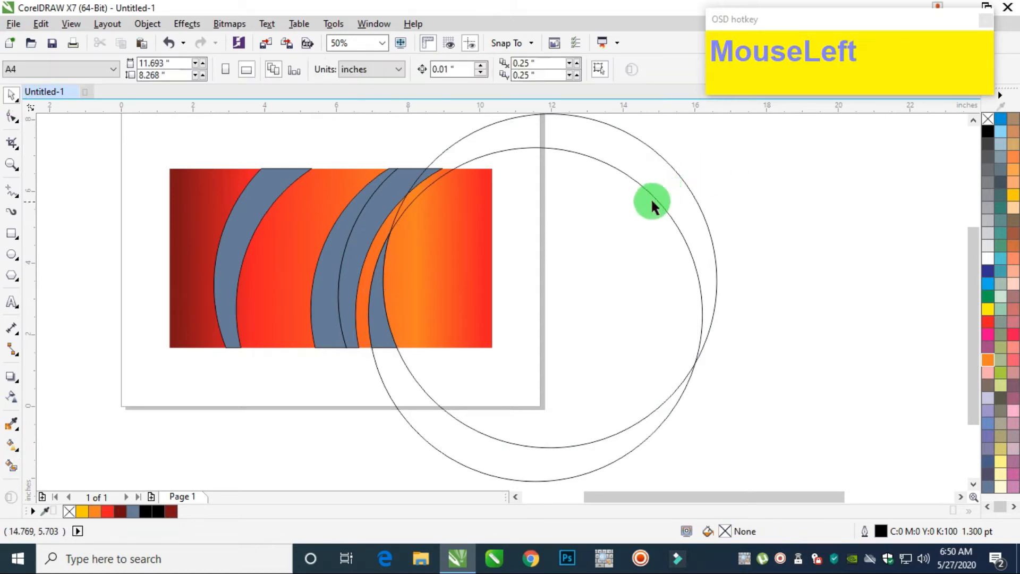
click(678, 209)
key(Delete)
click(681, 183)
key(Delete)
- Remove the outline from the leftmost curved band and fill it with red
click(251, 185)
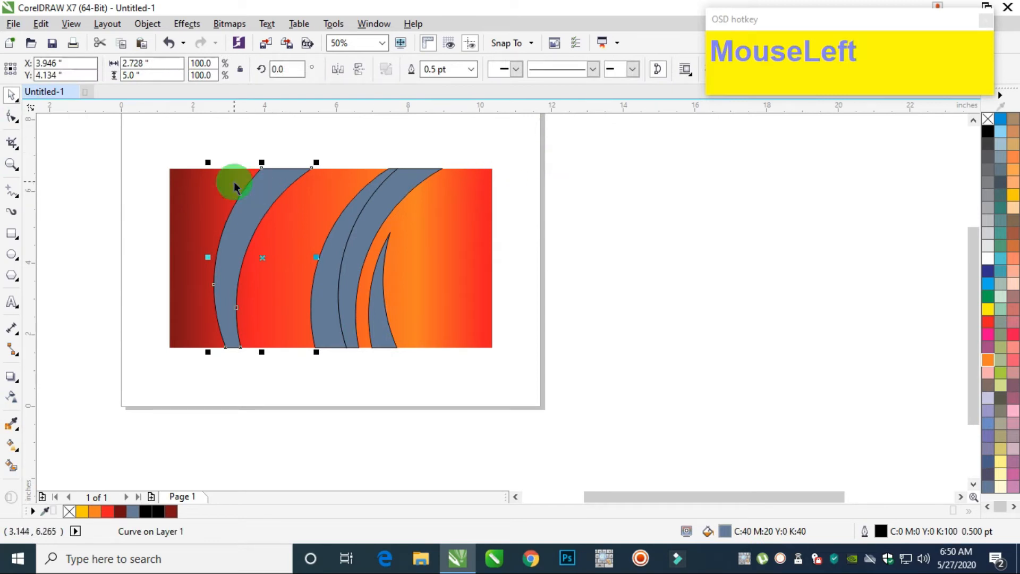
right_click(989, 126)
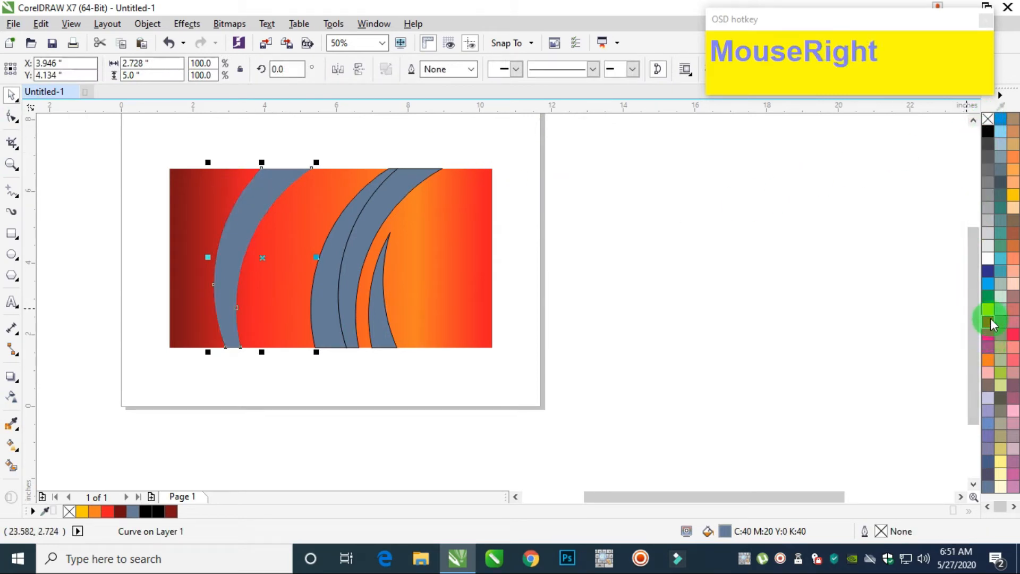
click(989, 322)
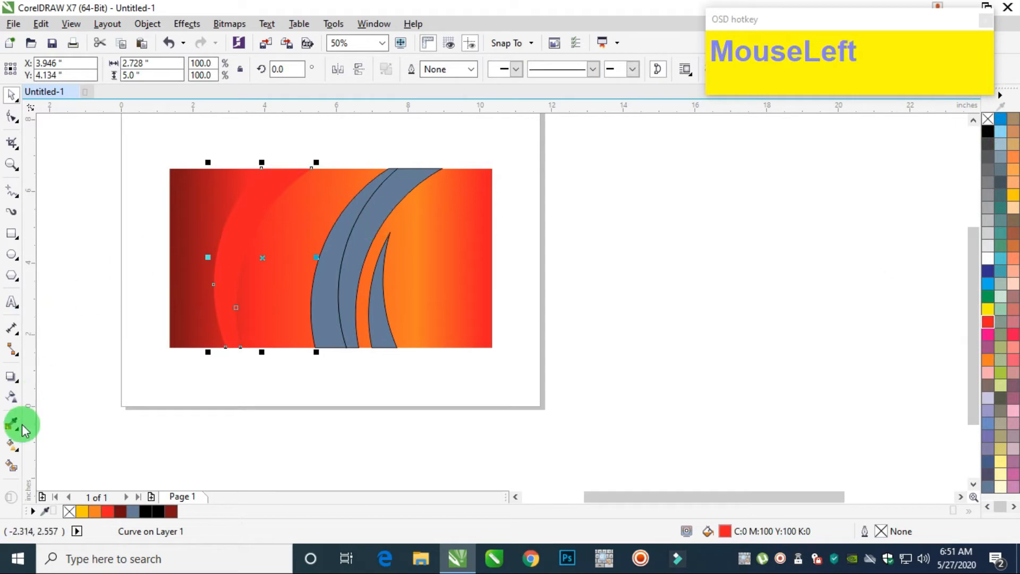
- Apply a linear gradient along the leftmost band from bottom to top, red at both ends with orange in the middle
click(13, 449)
drag(229, 347, 263, 170)
click(991, 324)
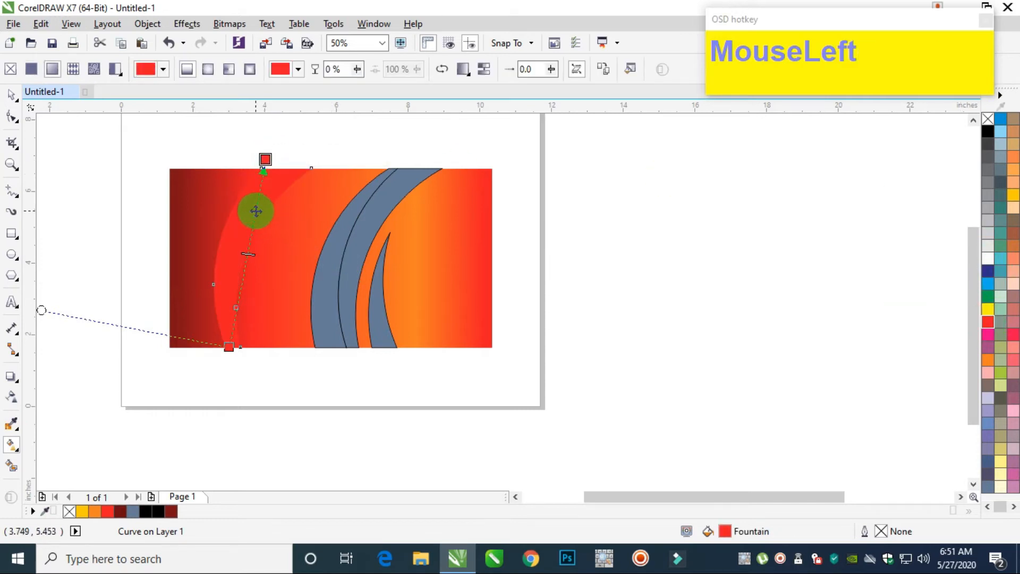
double_click(248, 247)
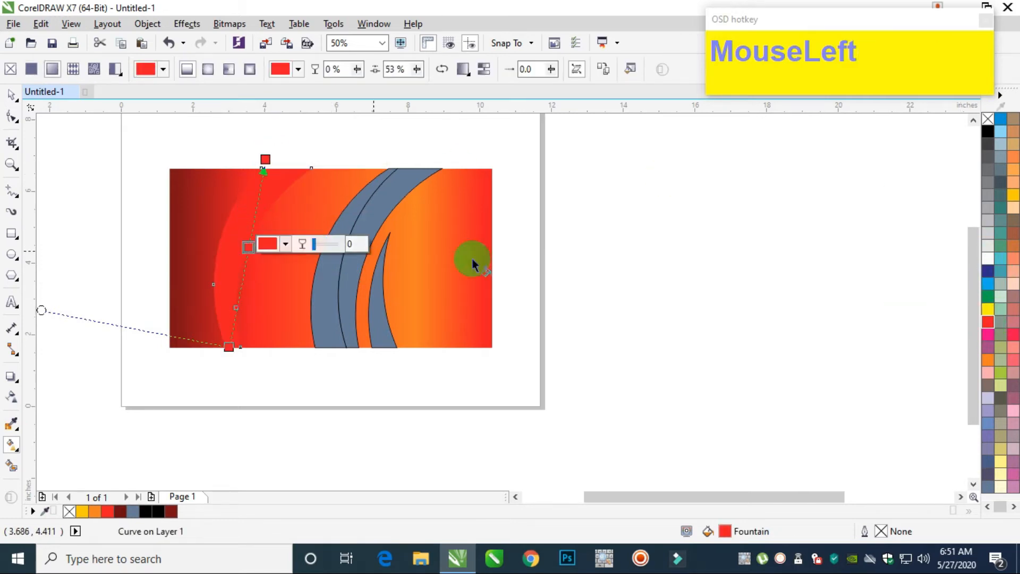
click(991, 359)
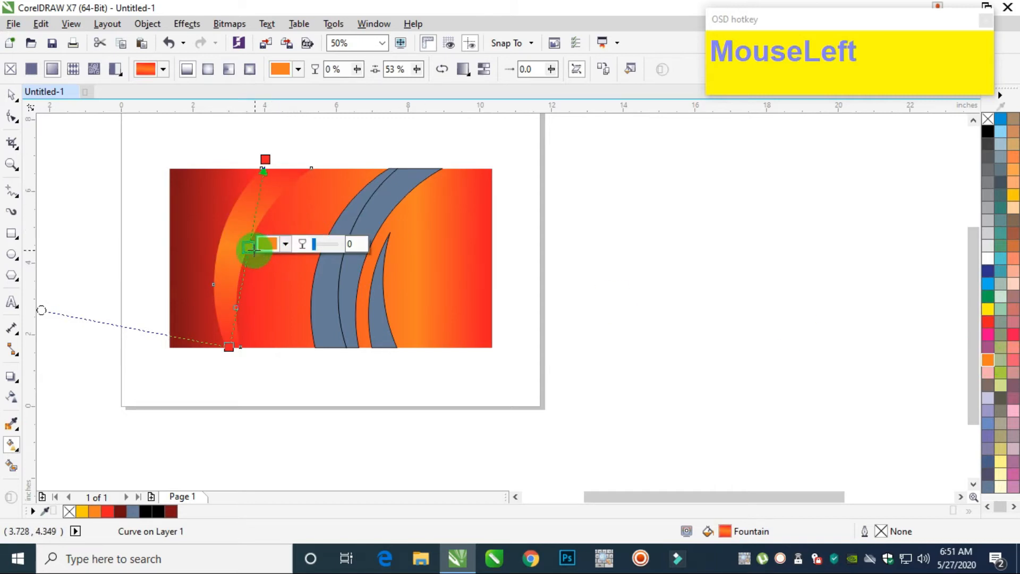
- Stretch the leftmost band's gradient above the rectangle and adjust its lower end and orange midpoint
drag(266, 159, 266, 123)
click(255, 200)
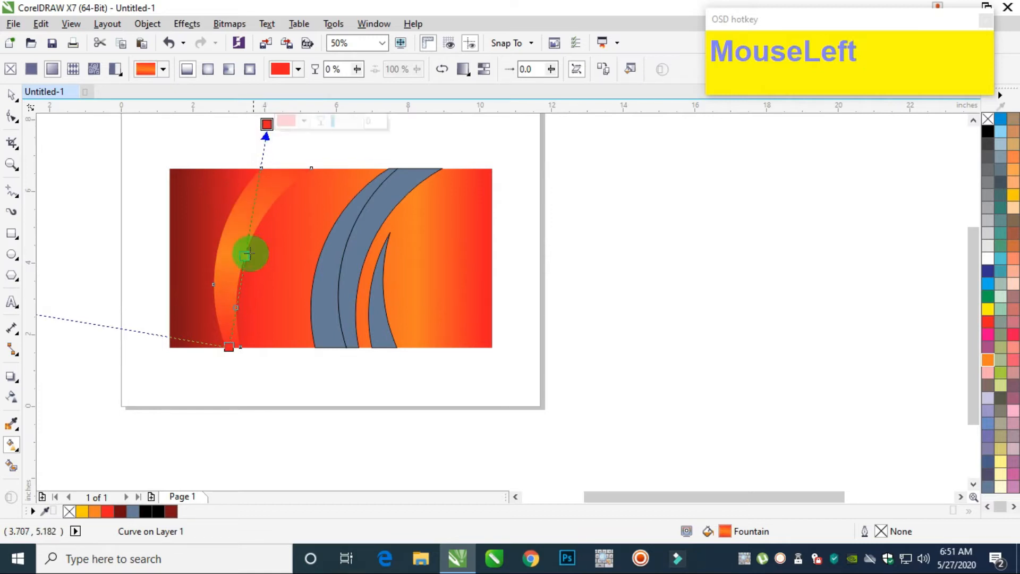
drag(233, 349, 231, 332)
mouse_move(245, 247)
mouse_down()
mouse_move(256, 254)
mouse_move(249, 247)
mouse_up()
click(11, 96)
click(295, 195)
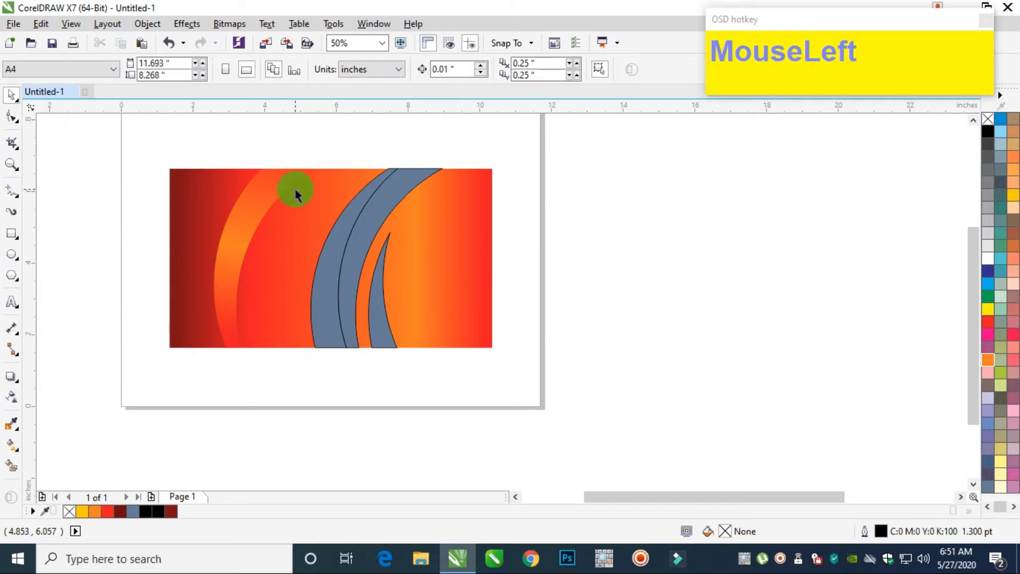
- Fill the left one of the two adjoining crescents with red and remove its outline
click(349, 211)
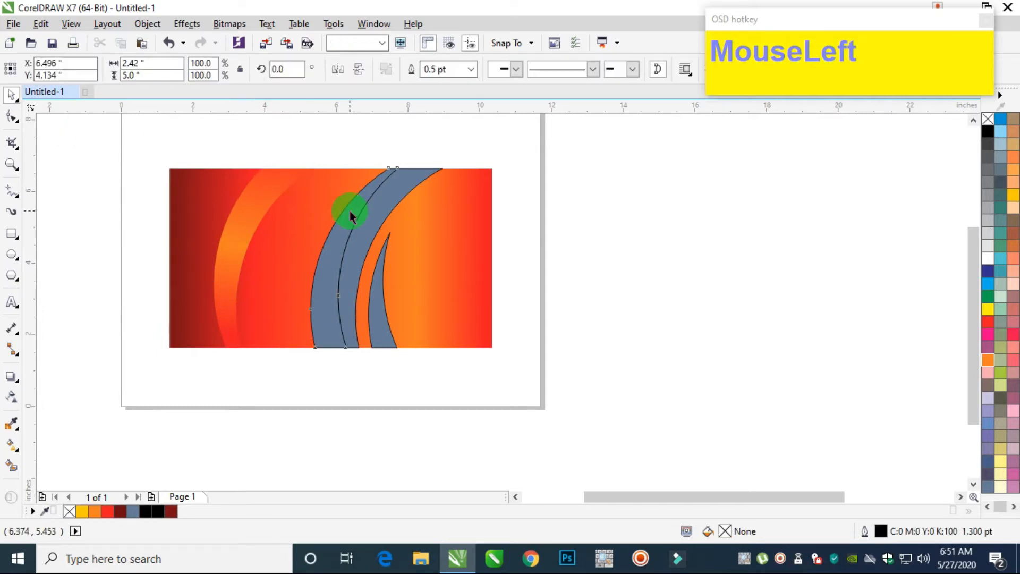
click(988, 321)
right_click(987, 119)
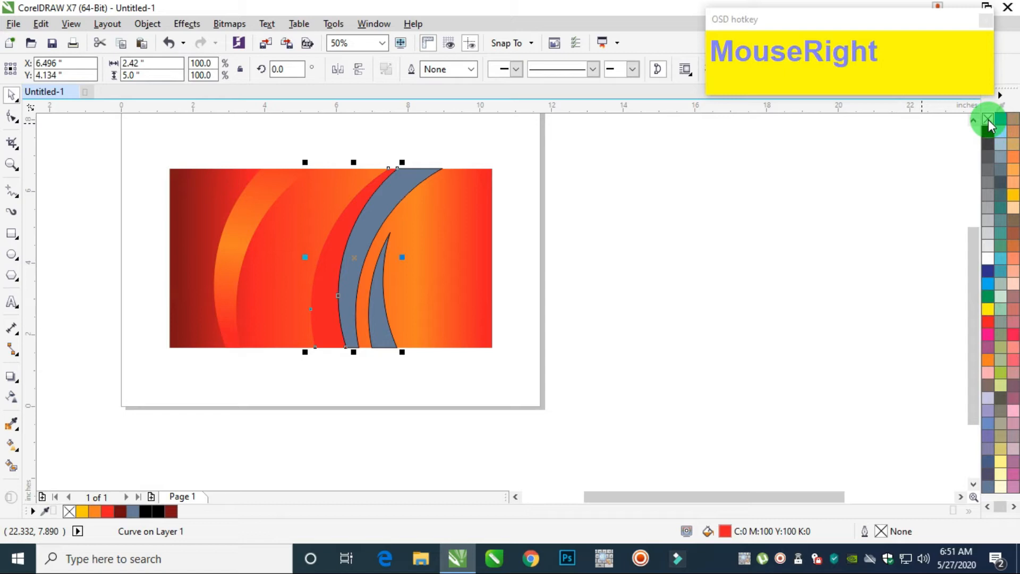
click(672, 242)
- Undo the adjoining crescent's red fill and outline removal and the leftmost band's gradient edits, back to its red-to-white gradient
key(ctrl+z)
key(ctrl+z)
key(ctrl+z)
key(ctrl+z)
key(ctrl+z)
key(ctrl+z)
key(ctrl+z)
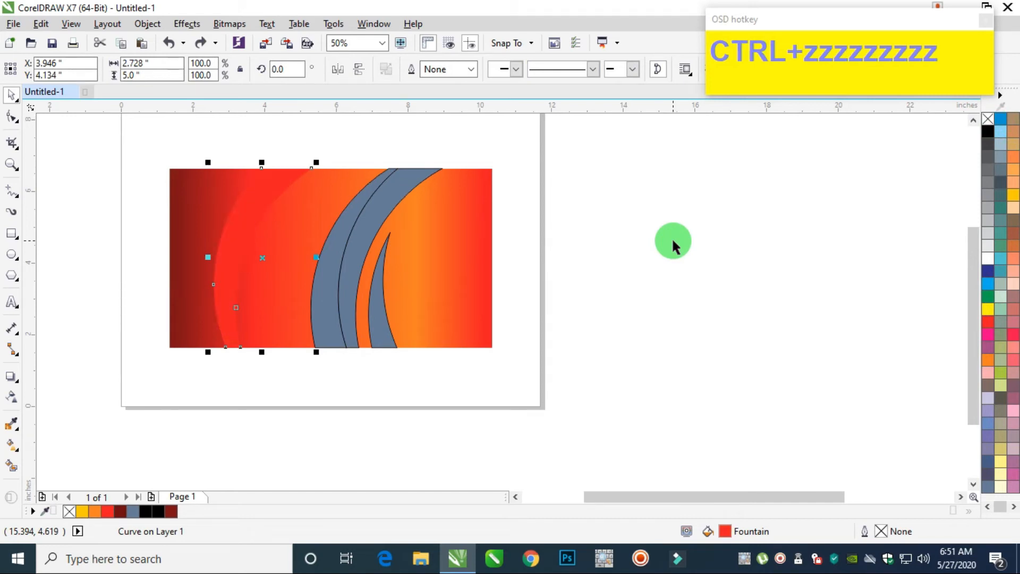
key(ctrl+z)
click(658, 250)
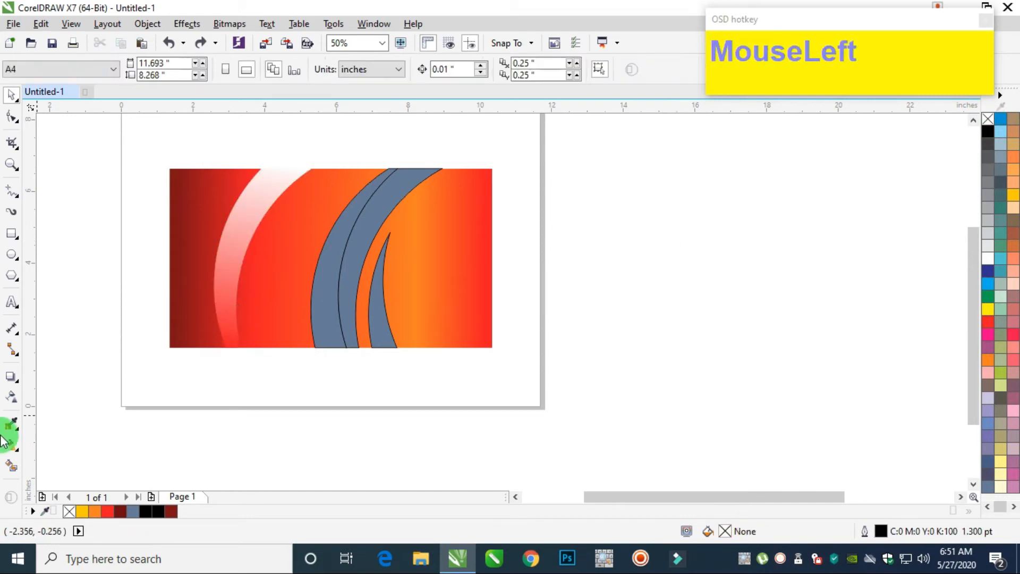
- Smart Fill the wide area between the leftmost band and the adjoining crescents, and remove the new shape's outline
click(12, 467)
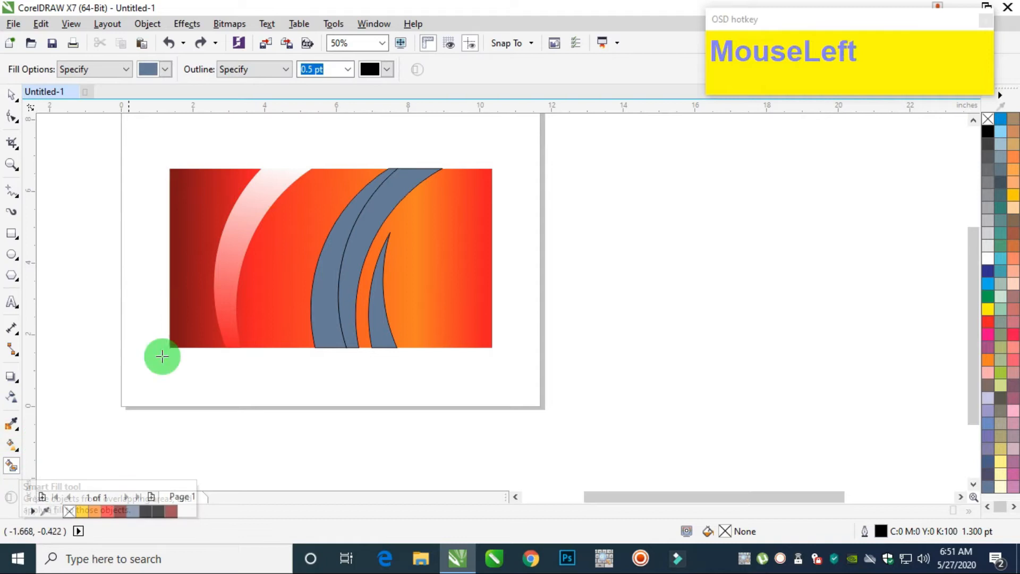
click(295, 255)
click(11, 93)
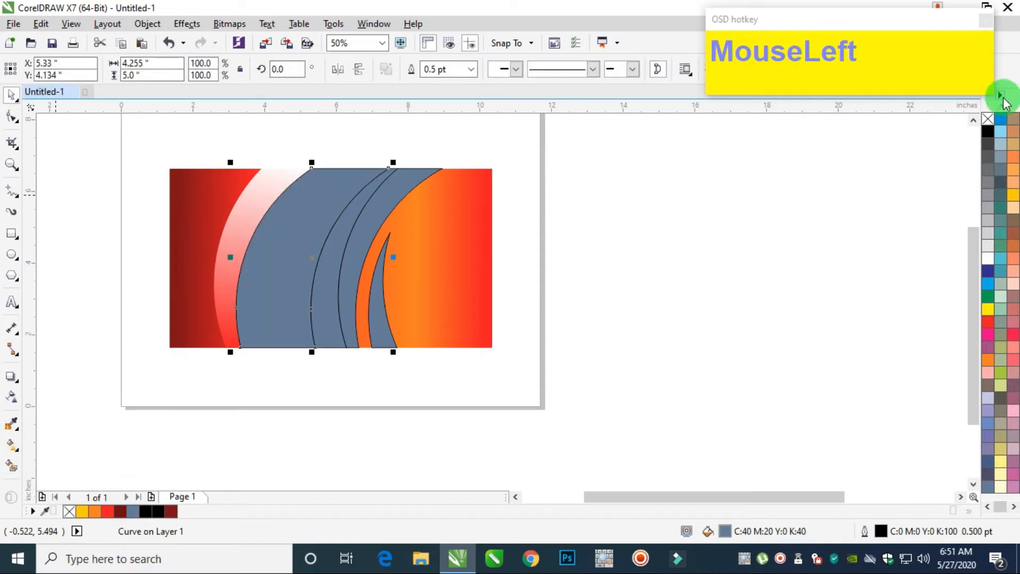
right_click(988, 119)
- Give the new wide shape a linear gradient from red at its base to orange near its top
click(323, 237)
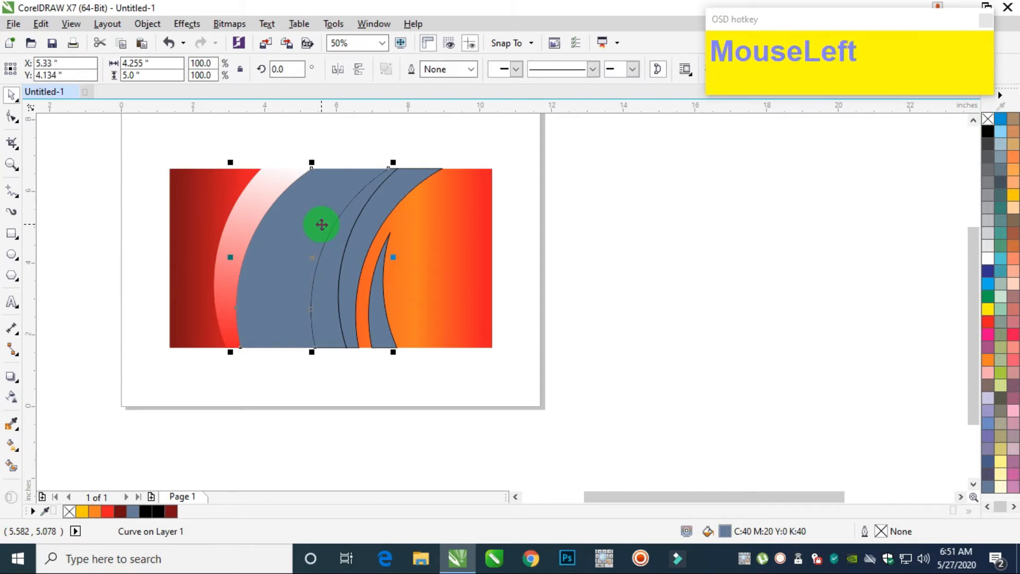
click(989, 322)
click(11, 444)
drag(277, 347, 309, 191)
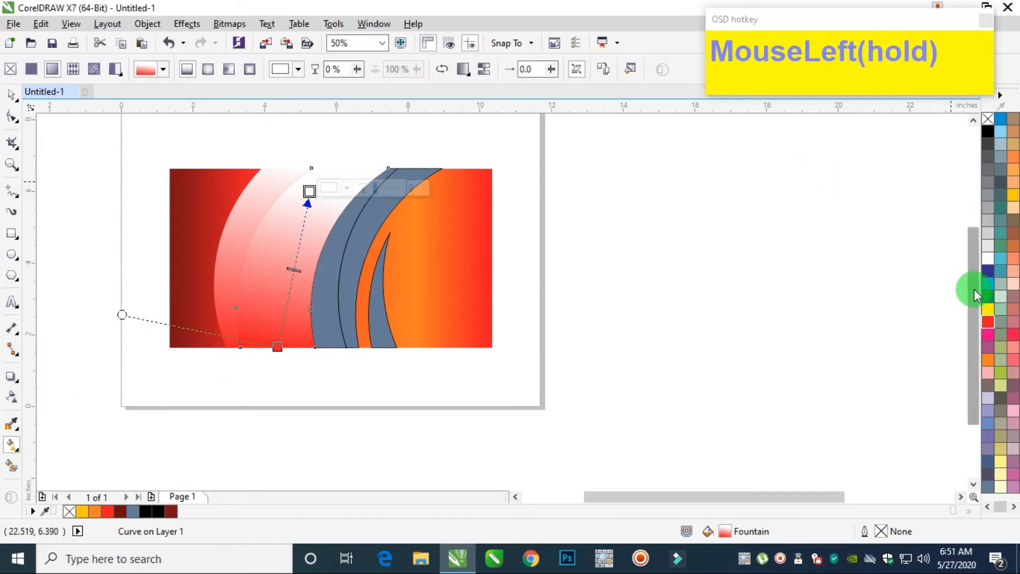
click(988, 359)
click(11, 94)
click(91, 150)
- Give the leftmost band an elliptical gradient with an orange centre and red outer edge
click(258, 185)
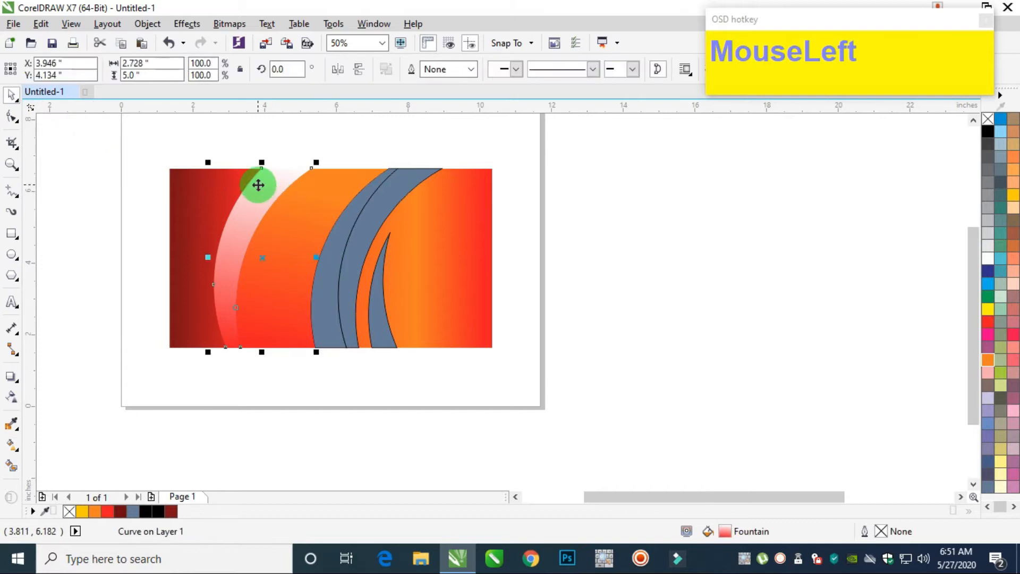
click(988, 320)
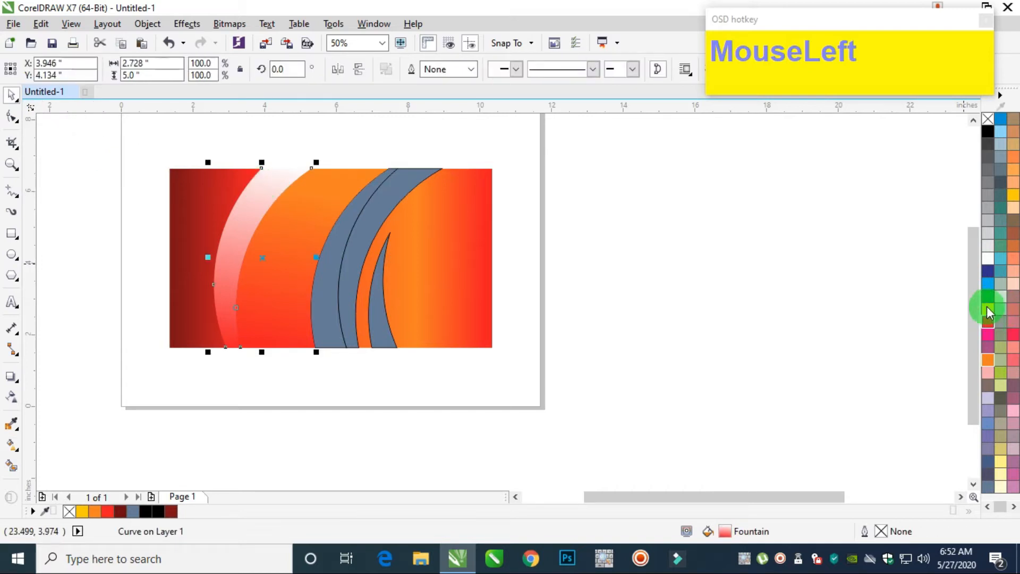
click(20, 451)
drag(232, 347, 219, 104)
click(208, 69)
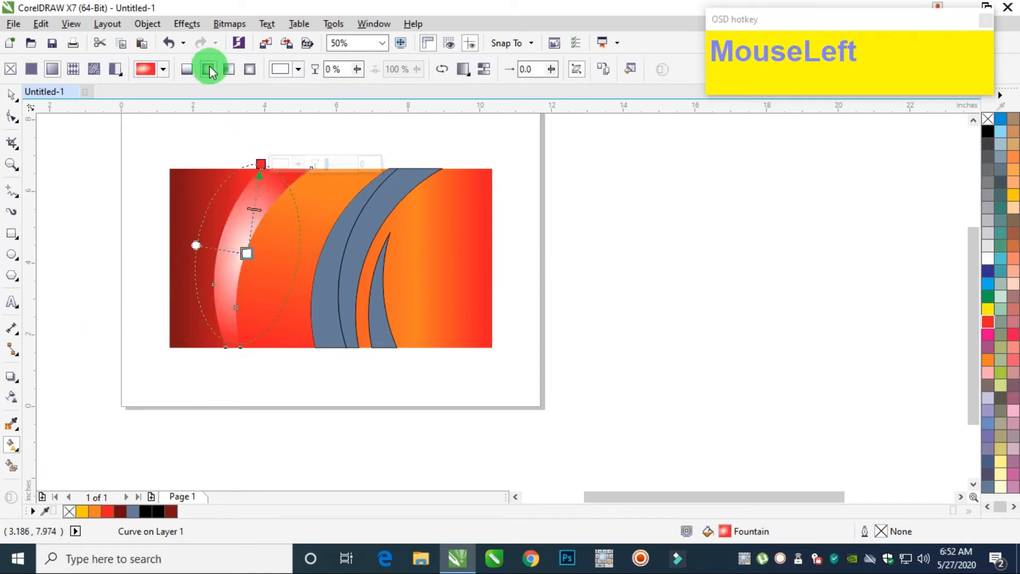
click(246, 254)
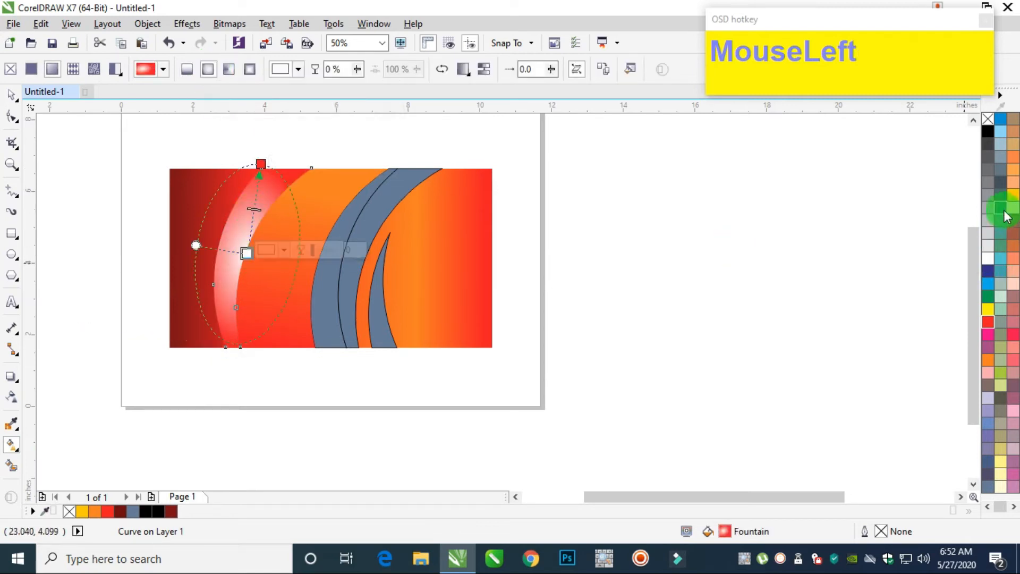
click(987, 361)
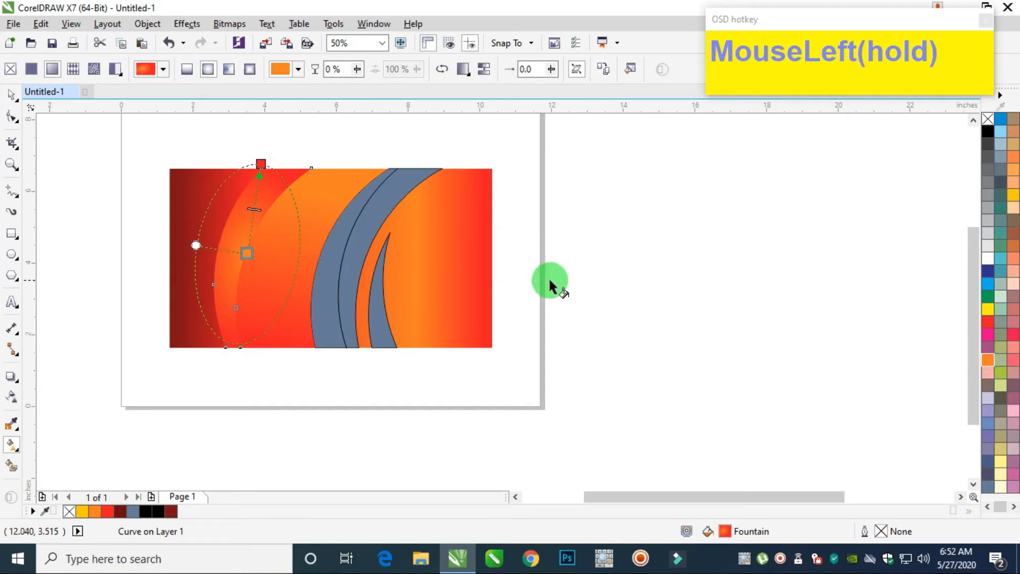
click(11, 94)
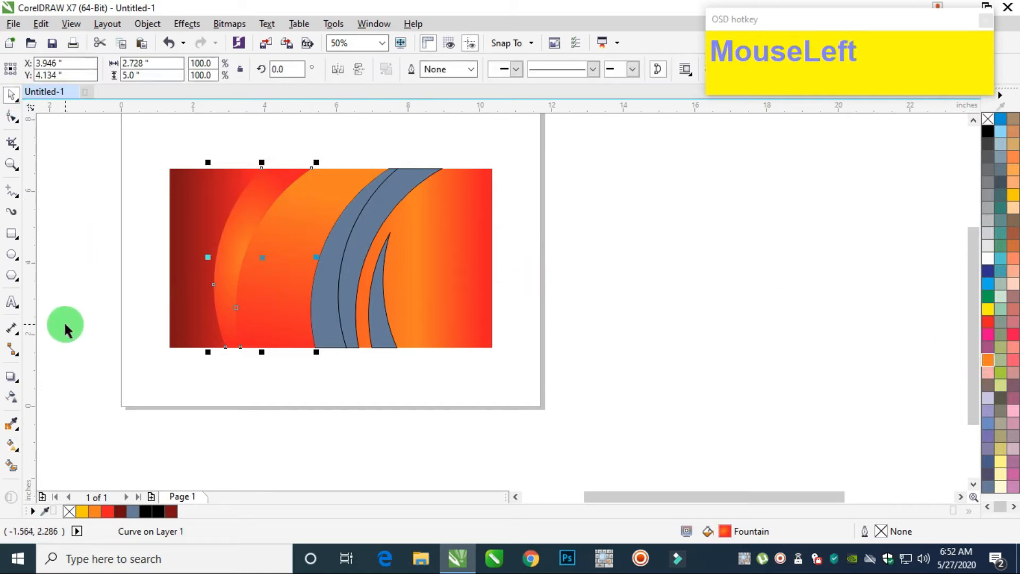